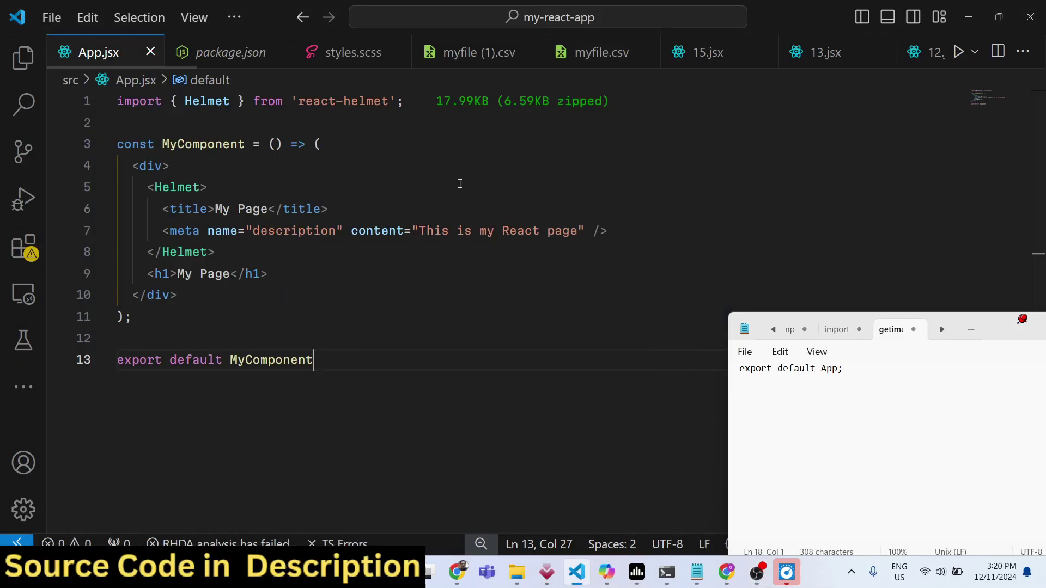
Paste App.jsx's Helmet component code into the Notepad note, replacing its old export line.
click(450, 193)
key(ctrl+a)
key(ctrl+c)
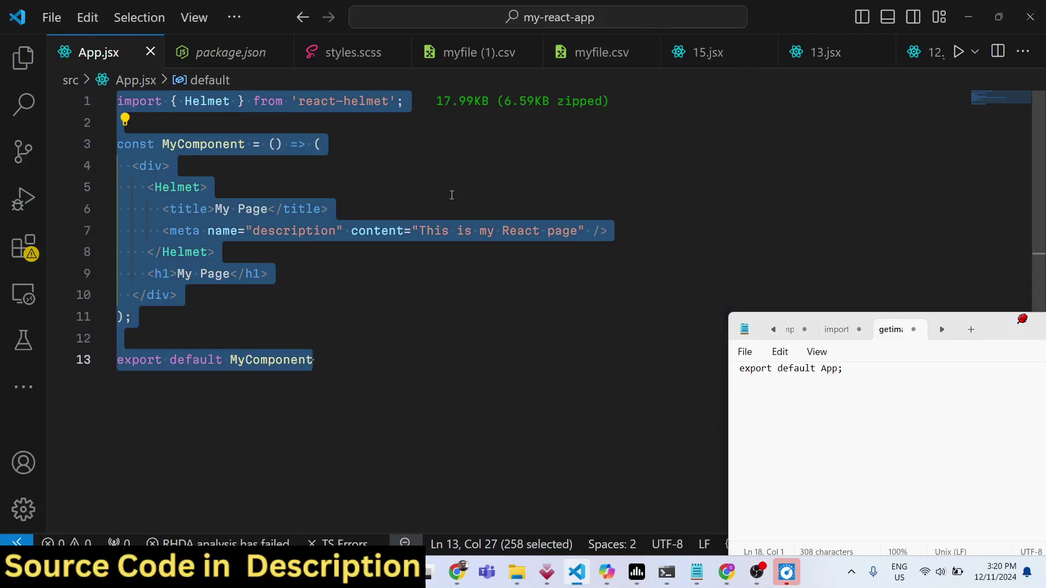
click(869, 371)
key(ctrl+a)
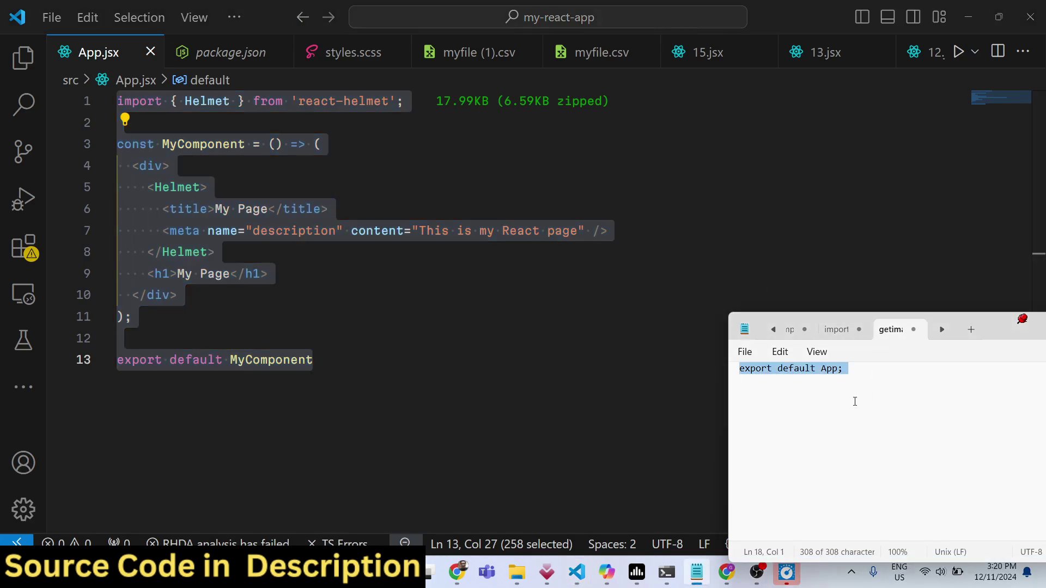
key(ctrl+v)
click(510, 253)
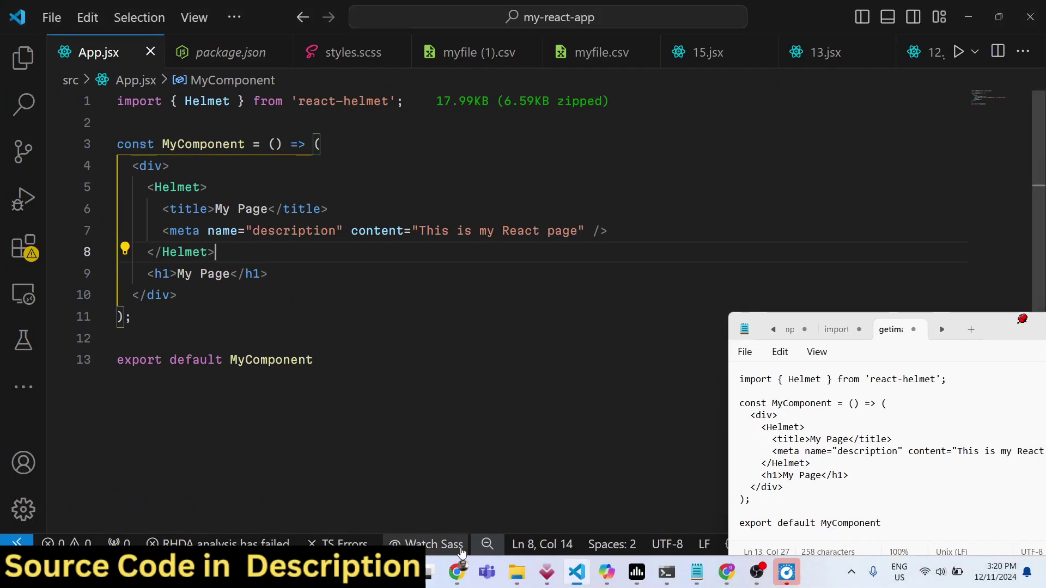
Go to npmjs.com in Chrome and open the react-helmet package page to review its install command.
click(457, 572)
click(660, 14)
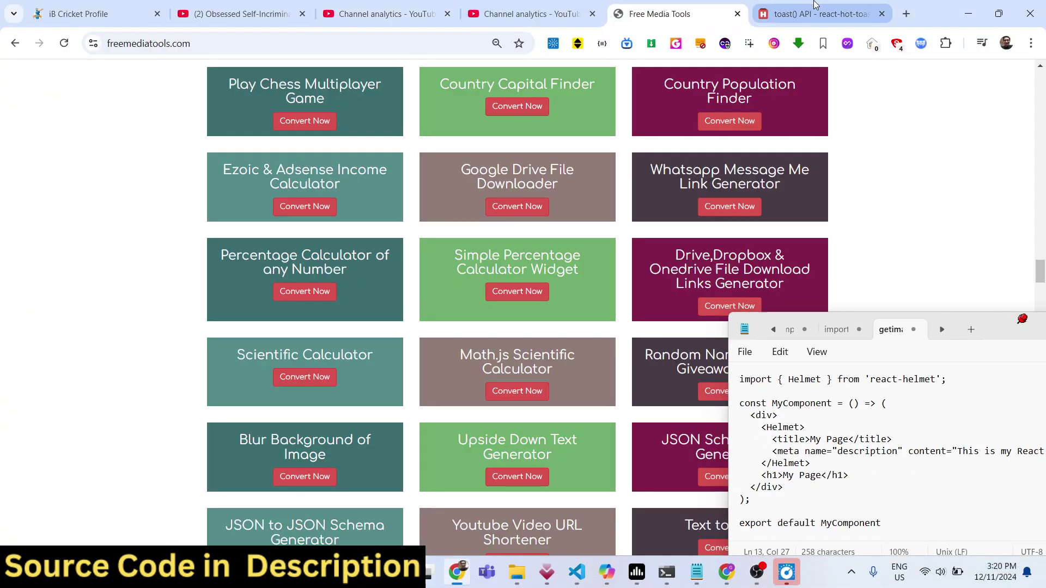
click(817, 14)
click(331, 48)
text(rea)
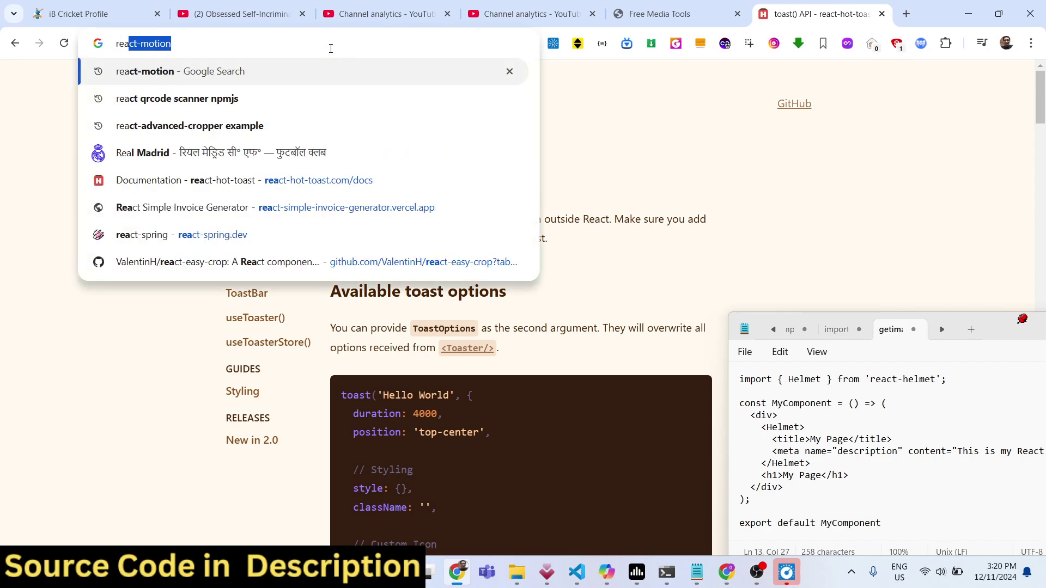
text(c)
key(BackSpace)
key(BackSpace)
key(BackSpace)
text(npmjs)
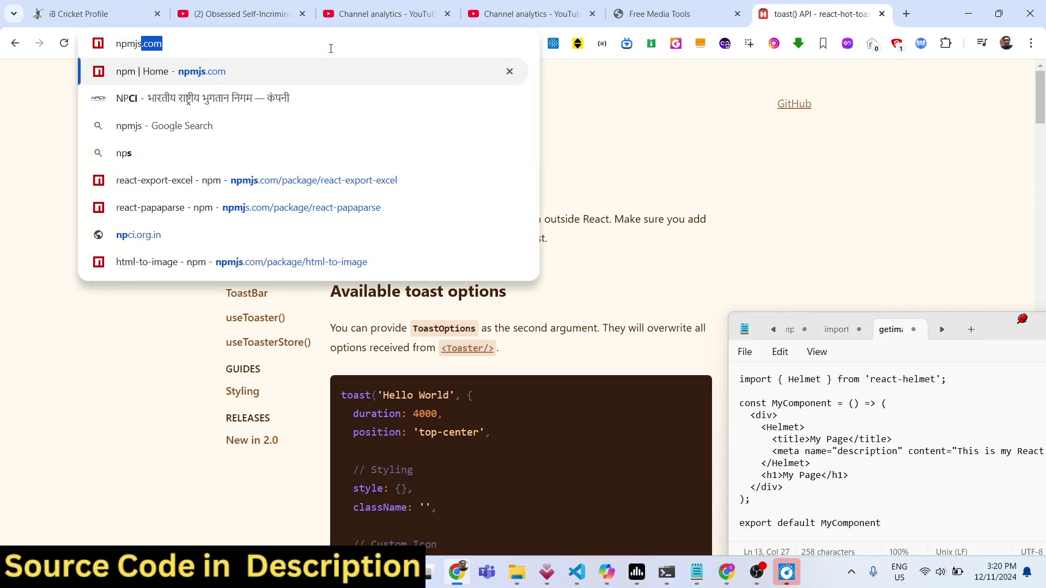
text(.com)
key(Return)
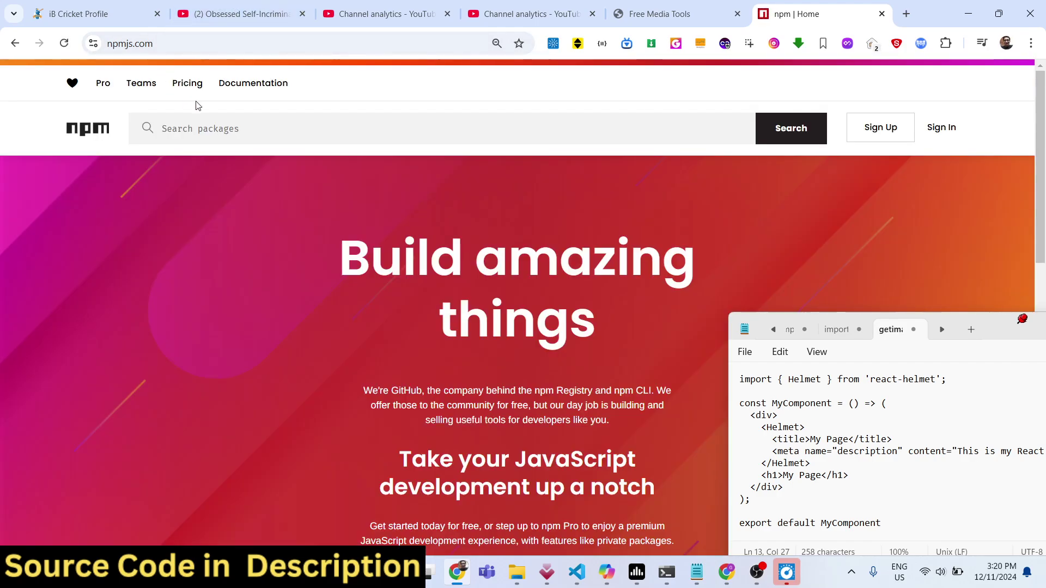
click(213, 129)
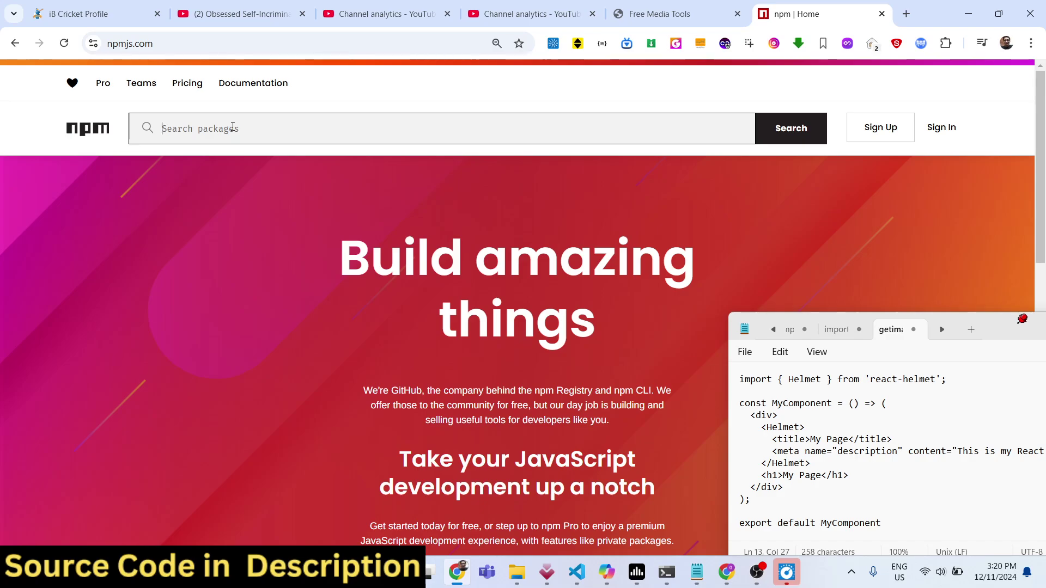
text(react-)
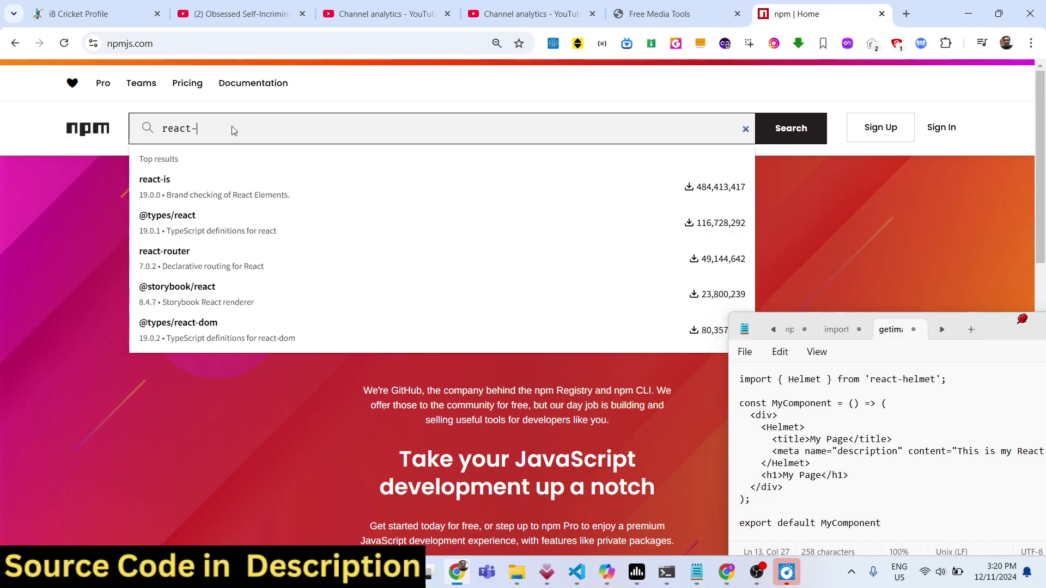
text(lmet)
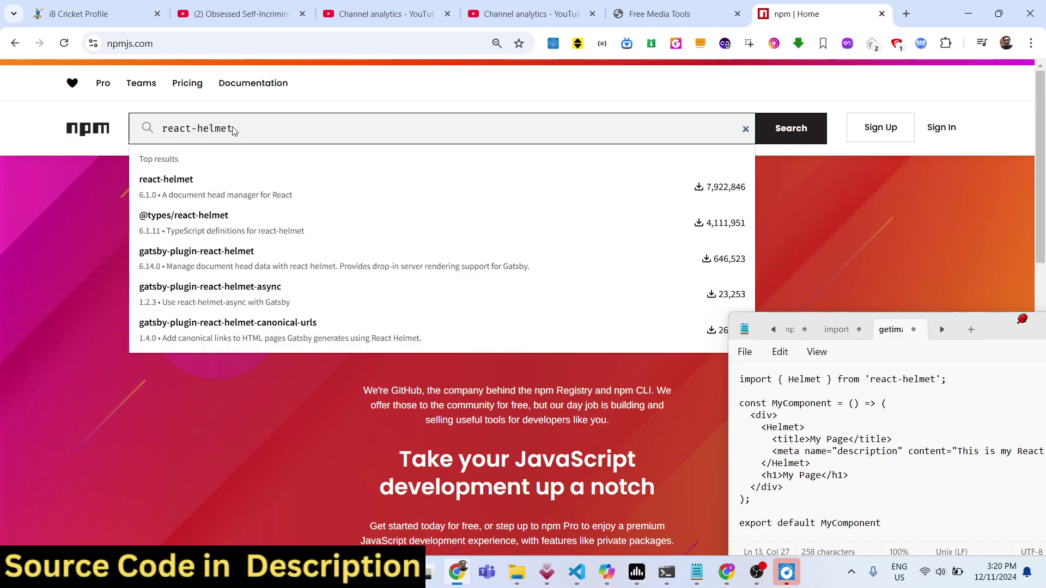
click(173, 181)
scroll(204, 216, down, 3)
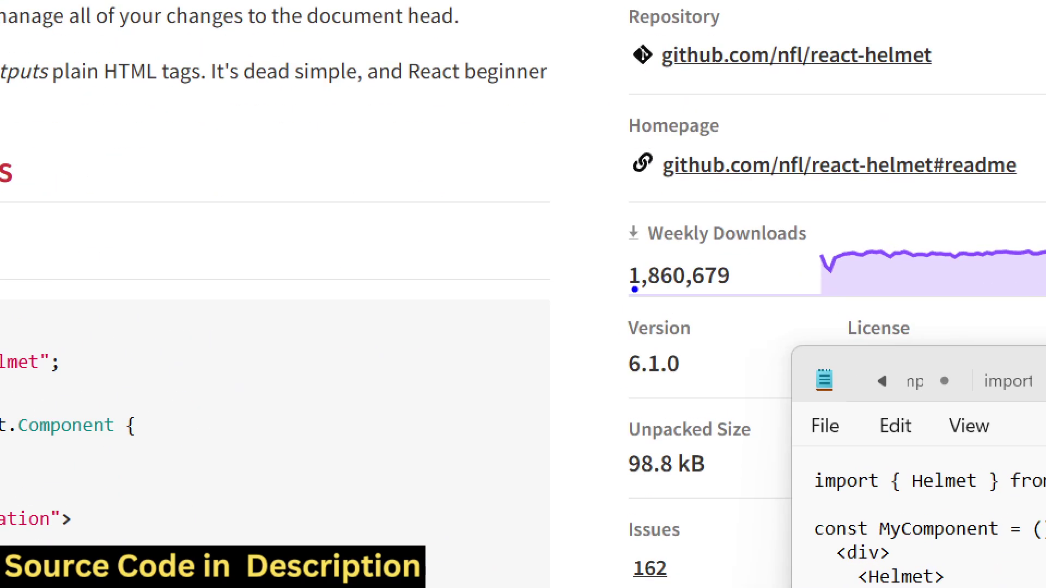
drag(635, 290, 761, 244)
scroll(518, 308, up, 2)
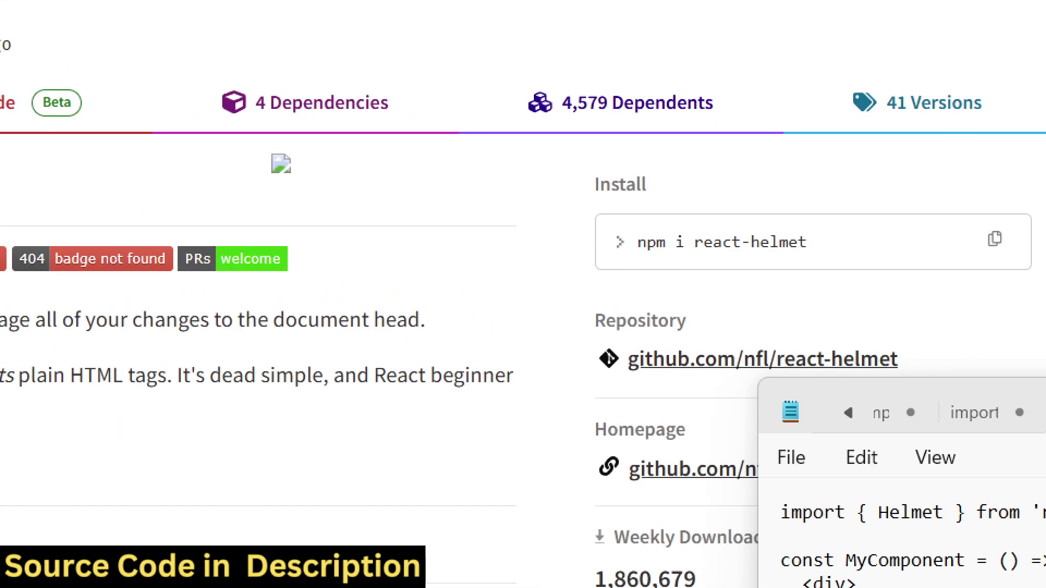
drag(668, 260, 636, 207)
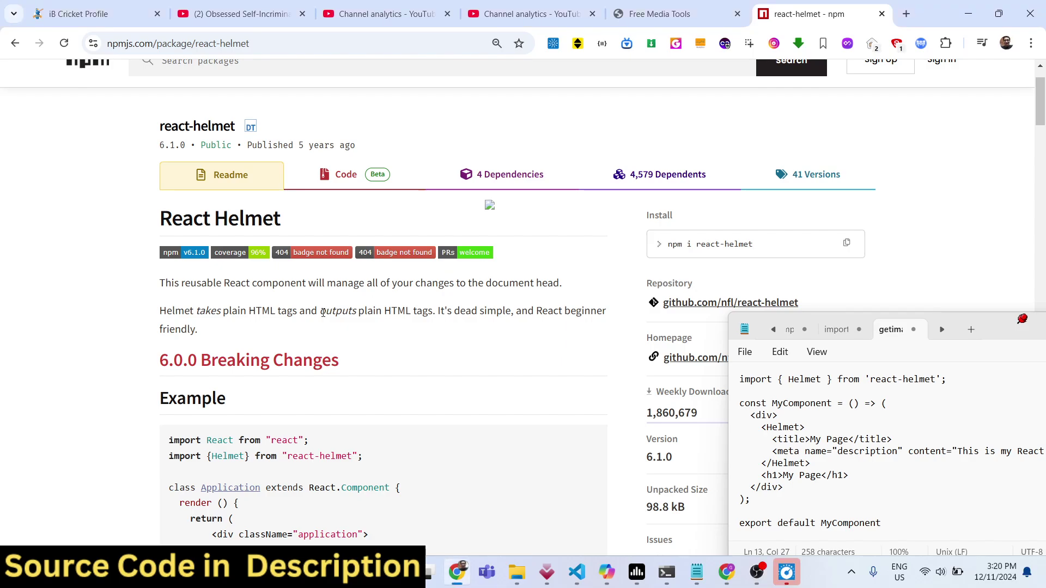
scroll(488, 269, down, 1)
Replace App.jsx's old code with a basic React component from the rfce snippet.
click(577, 572)
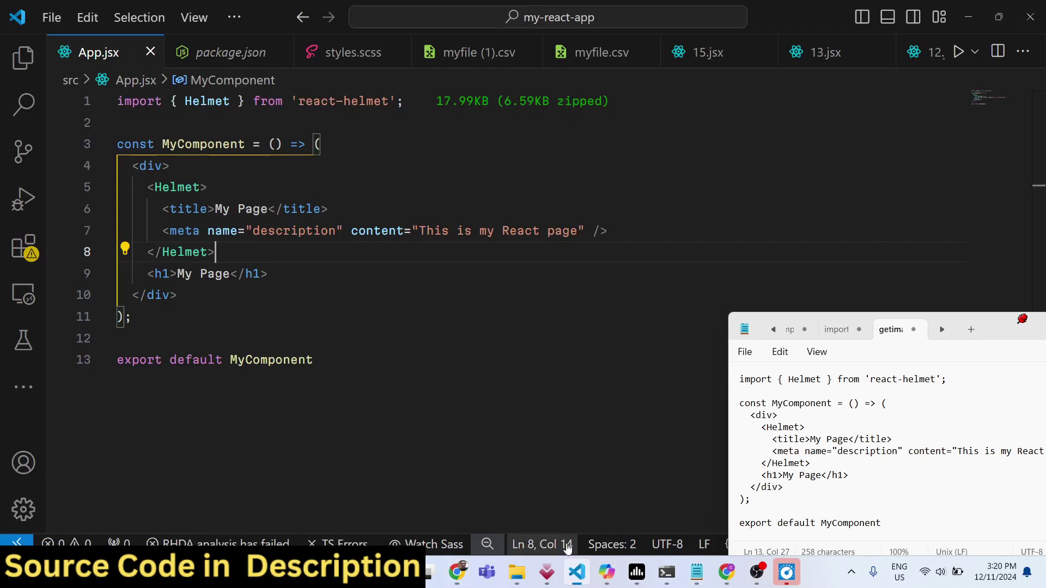
key(ctrl+a)
key(BackSpace)
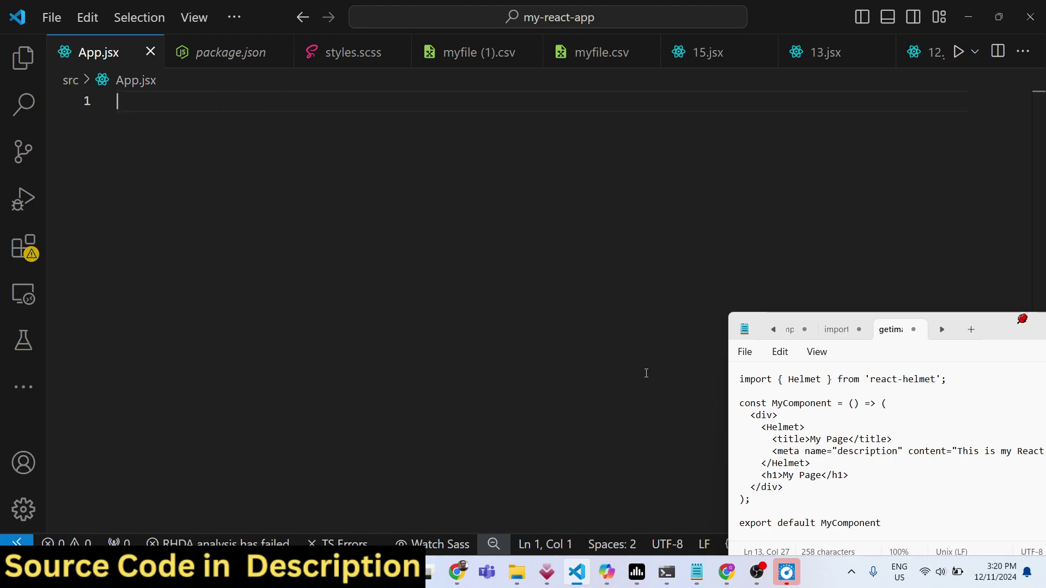
text(ce)
key(Return)
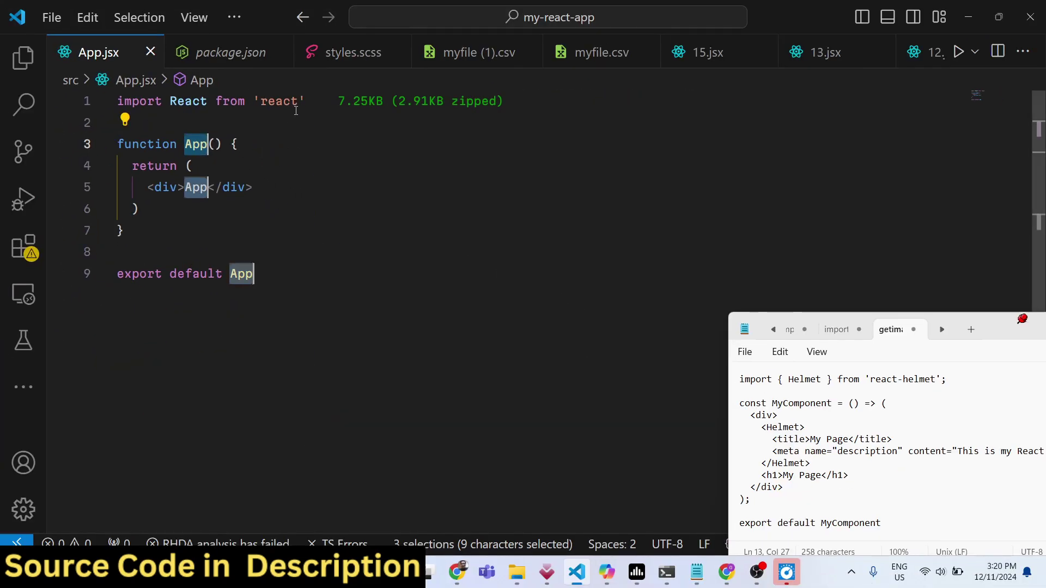
Add an import of Helmet from 'react-helmet' on line 2 of App.jsx.
click(319, 106)
key(Return)
text(impor)
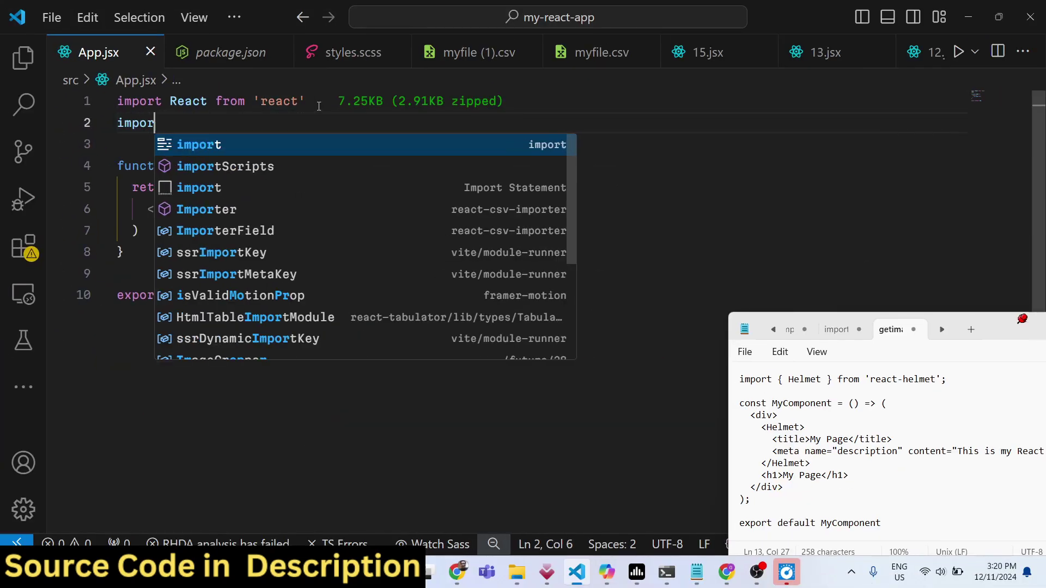
text(t {He)
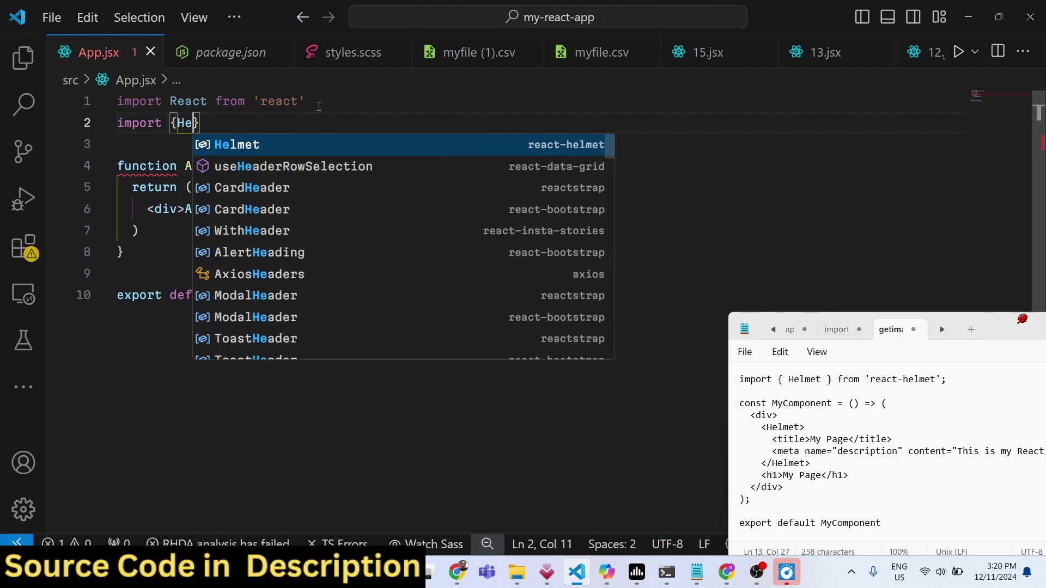
text(l)
key(Return)
click(204, 140)
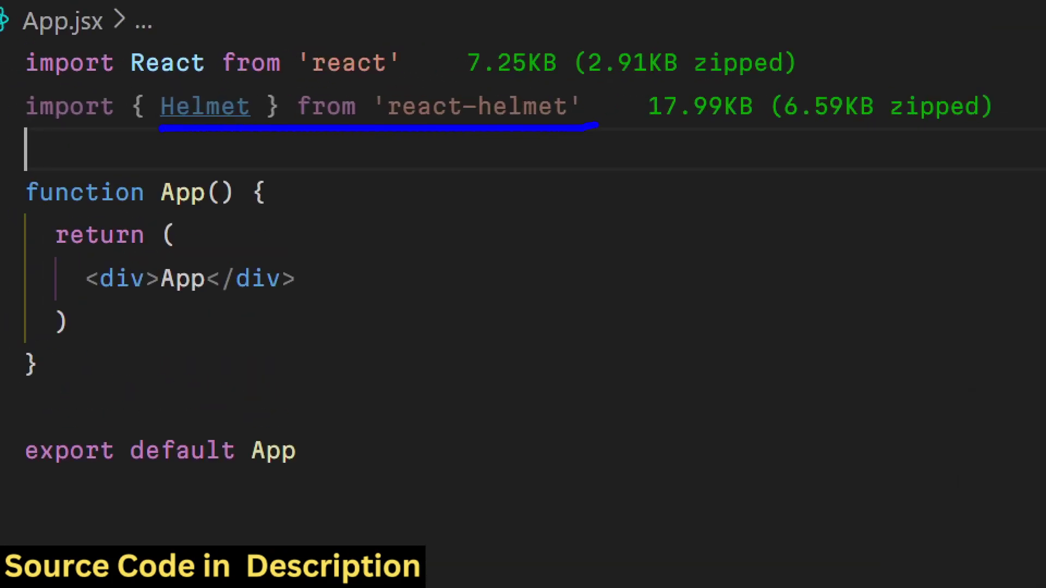
click(289, 165)
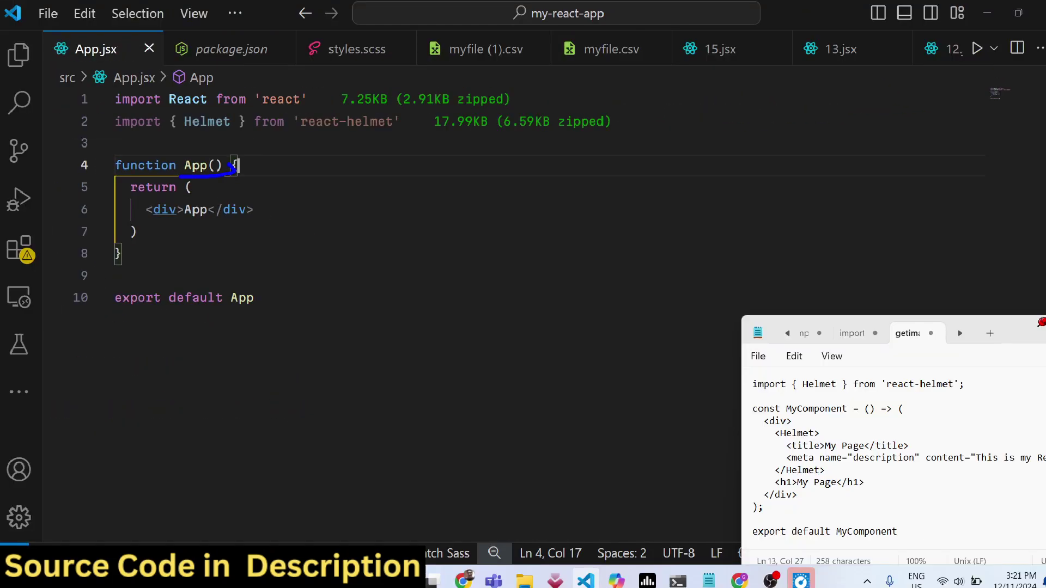
click(368, 295)
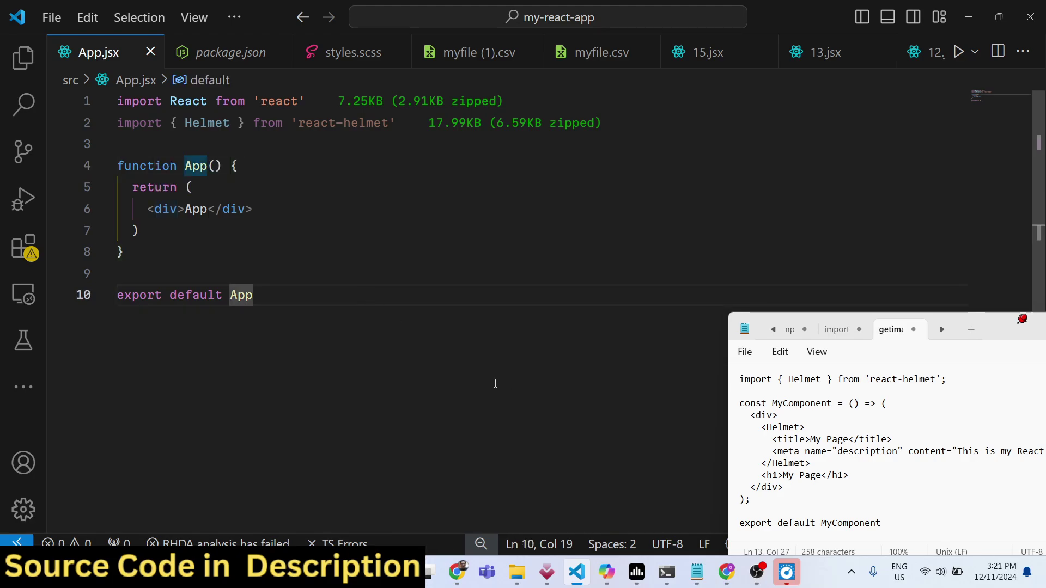
Load localhost:5173 in Chrome and view its page source showing the 'Vite + React' title.
click(457, 572)
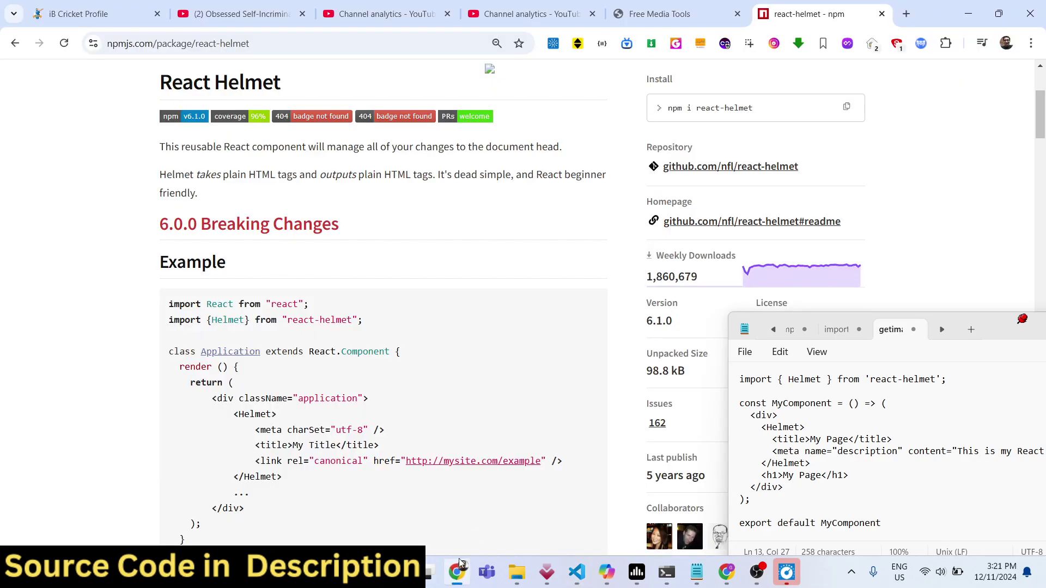
click(662, 14)
click(151, 48)
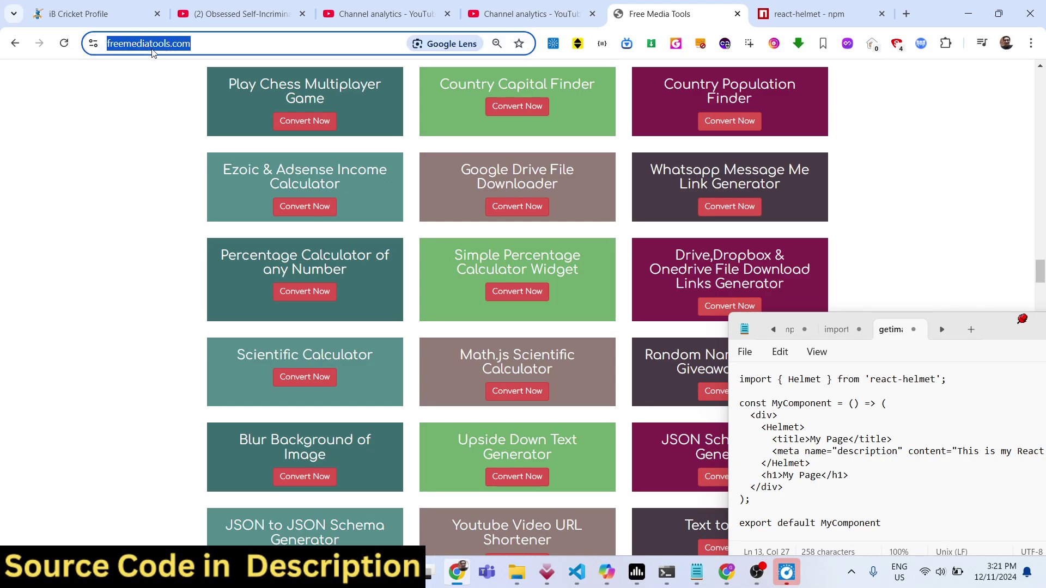
text(localhost:5)
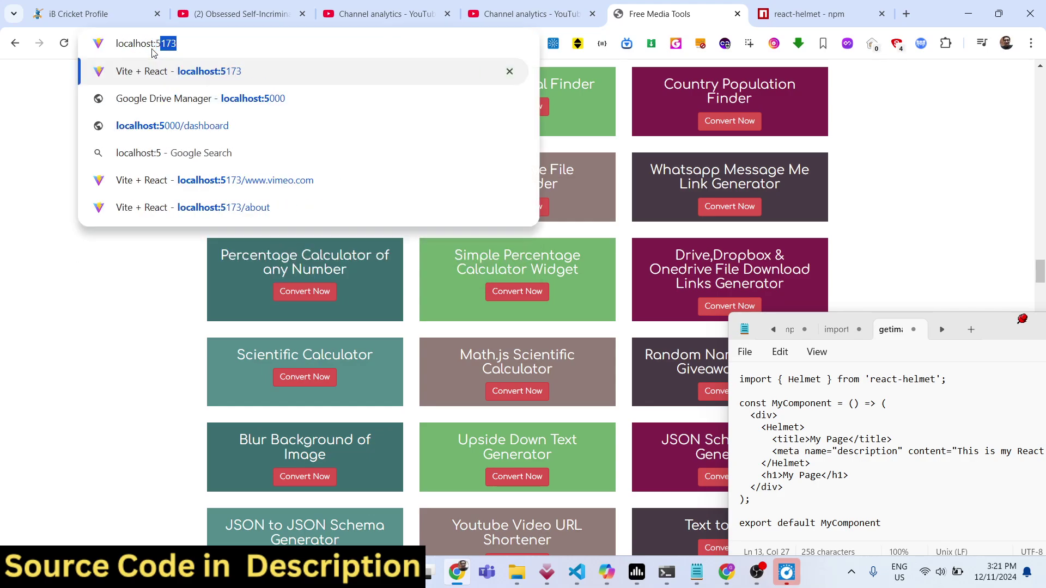
text(173)
key(Return)
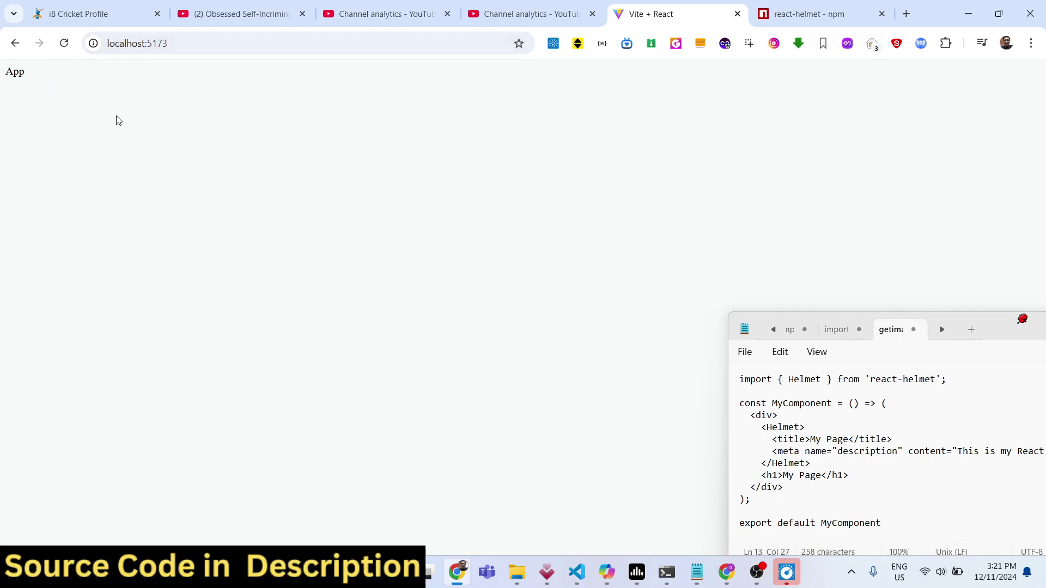
right_click(116, 120)
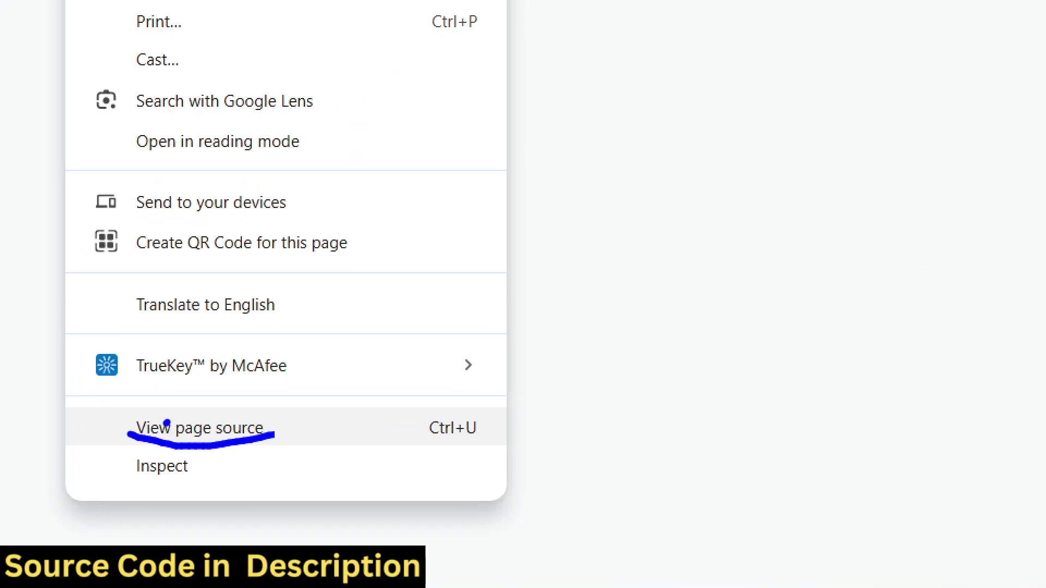
right_click(191, 416)
click(236, 390)
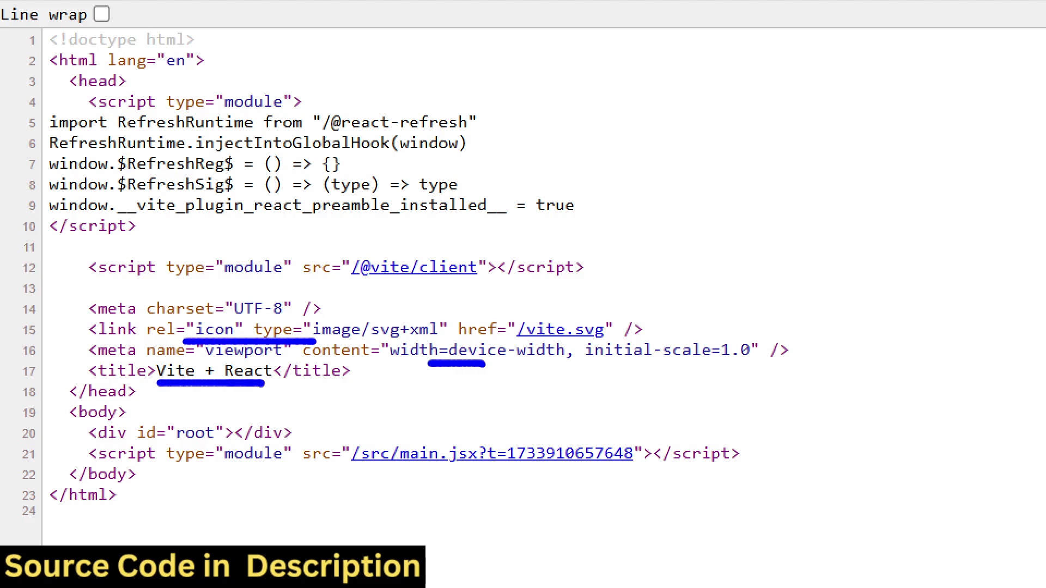
click(576, 572)
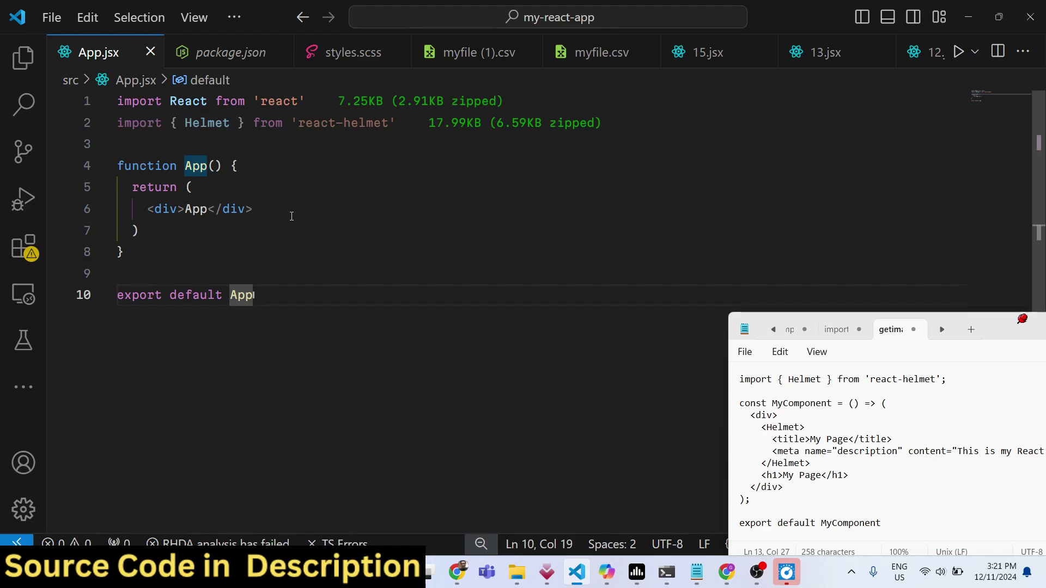
Replace the placeholder div markup with a div wrapping a Helmet block.
drag(291, 217, 153, 210)
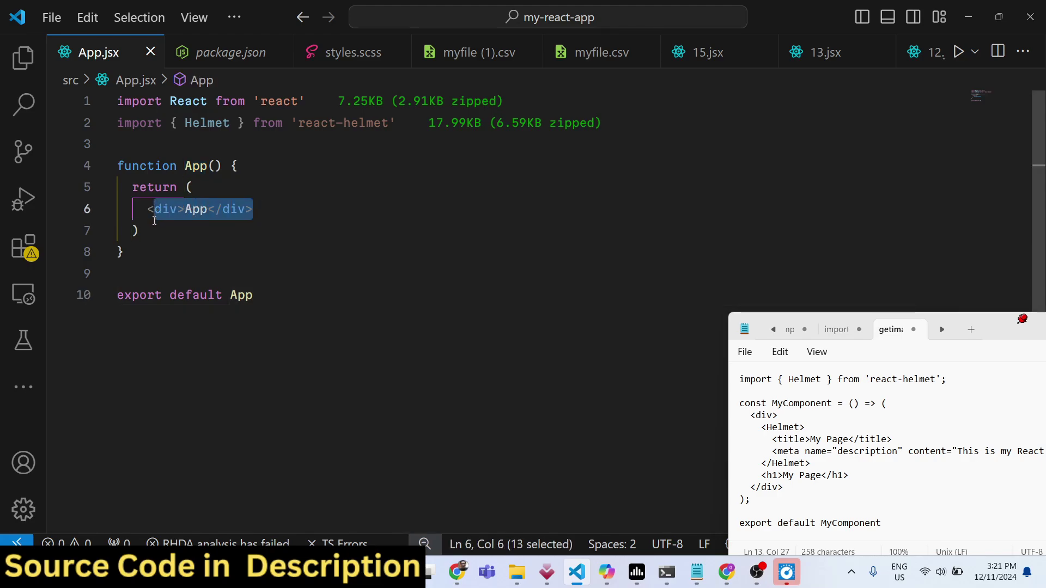
key(BackSpace)
key(BackSpace)
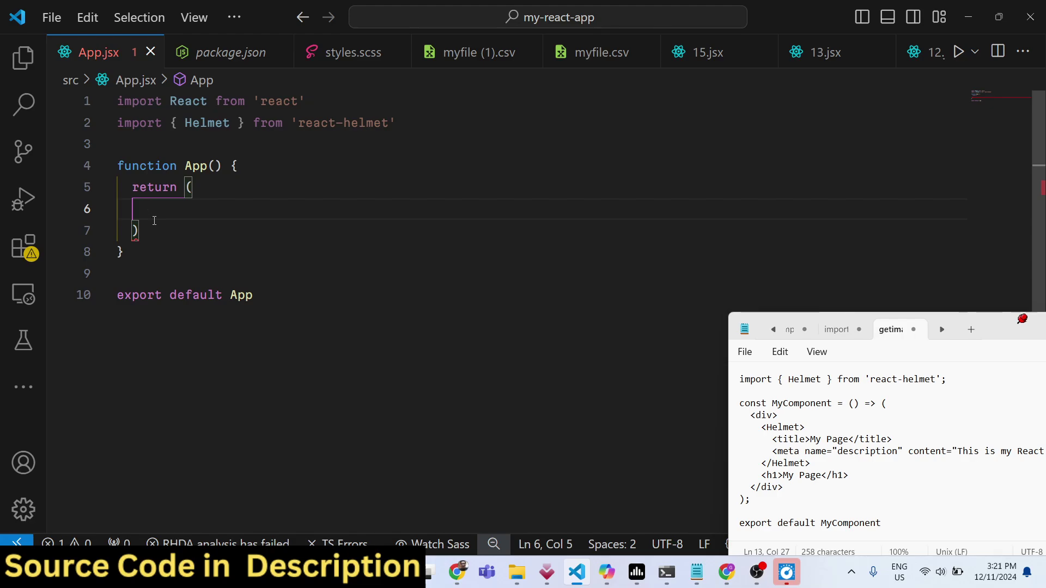
text(<div></div>)
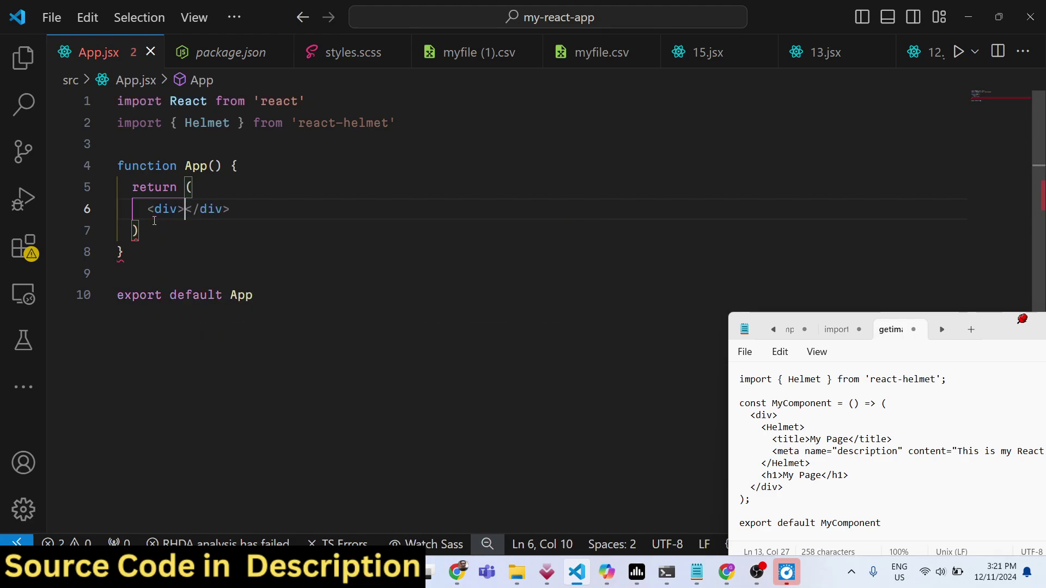
key(Return)
text(<Helmet)
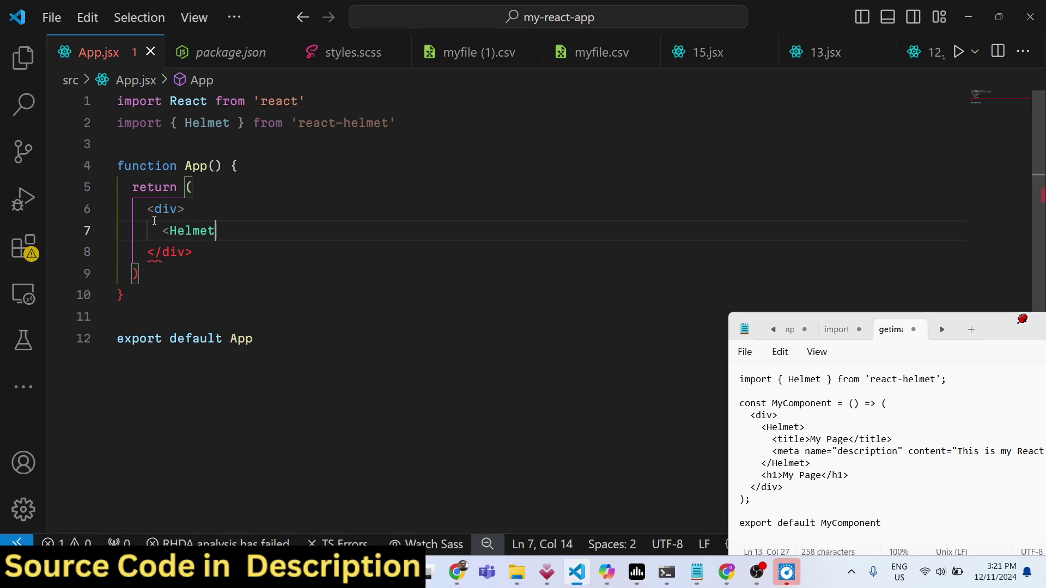
text(></Helmet>)
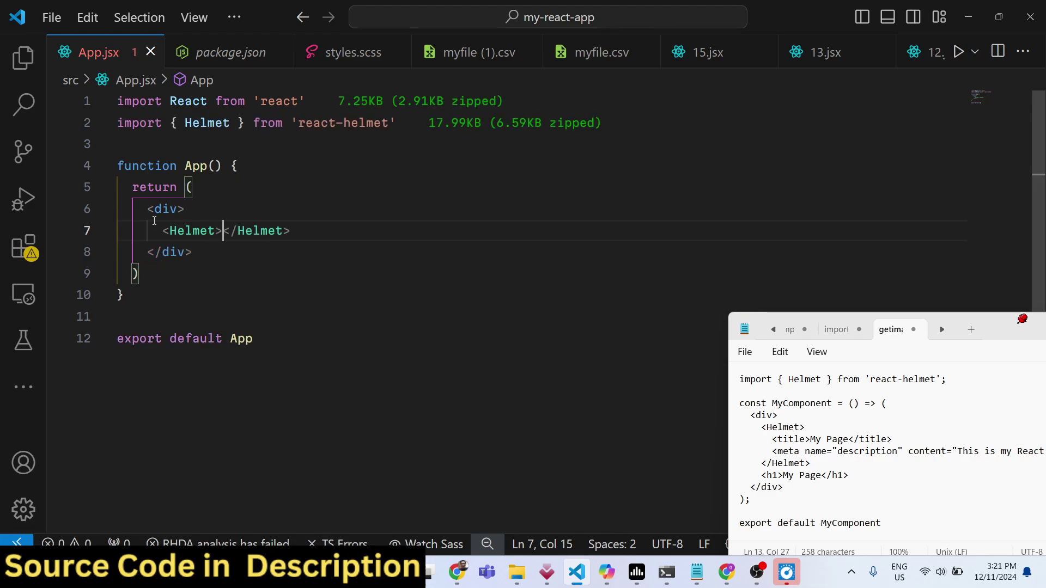
key(Return)
text(<titl)
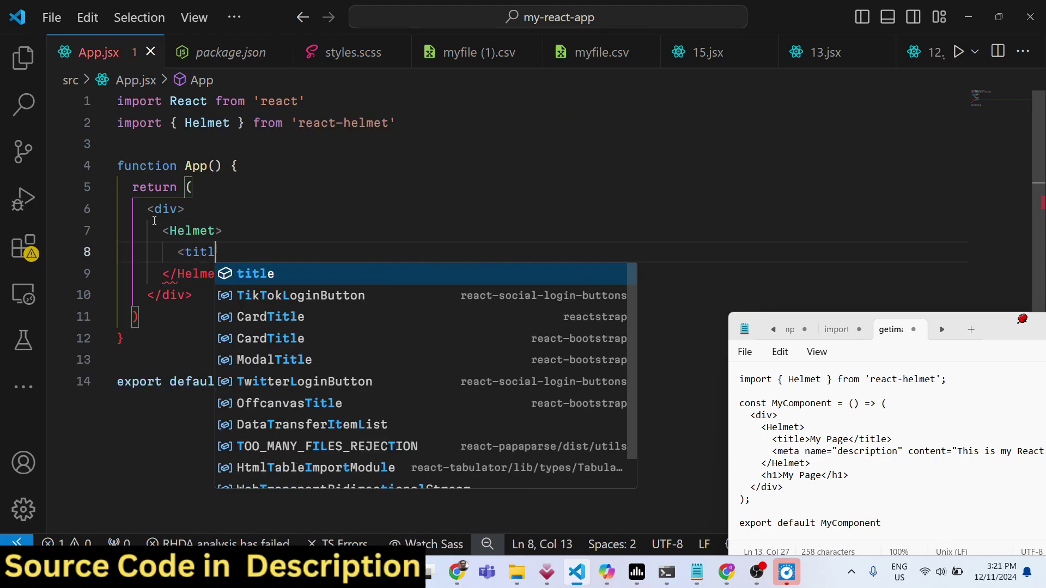
text(e>M)
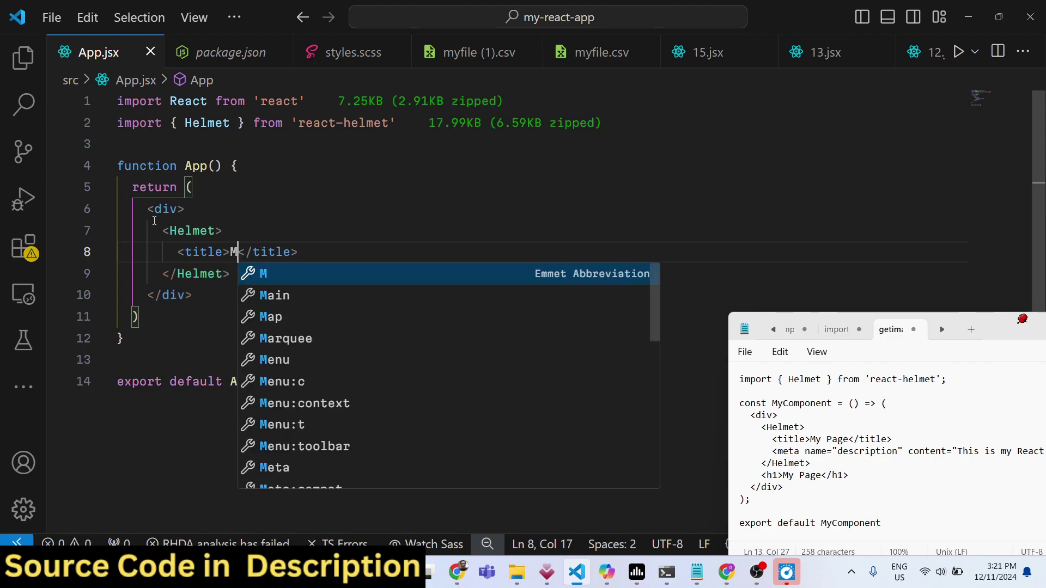
text(y Cus)
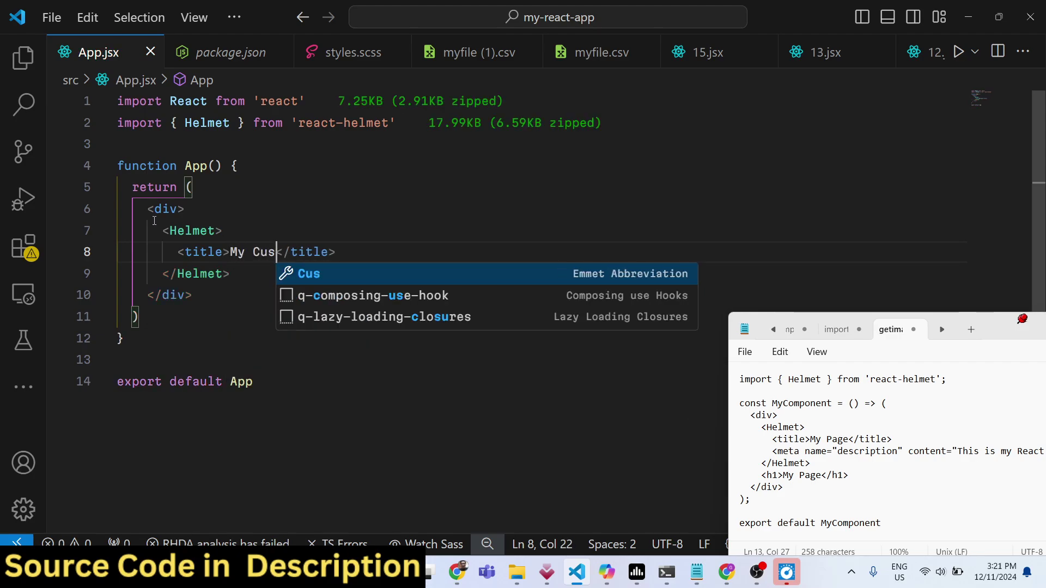
text(tom Pafe)
Inside Helmet, add the title 'My Custom Page' and a description meta tag 'This is my react app'.
key(BackSpace)
key(BackSpace)
text(g)
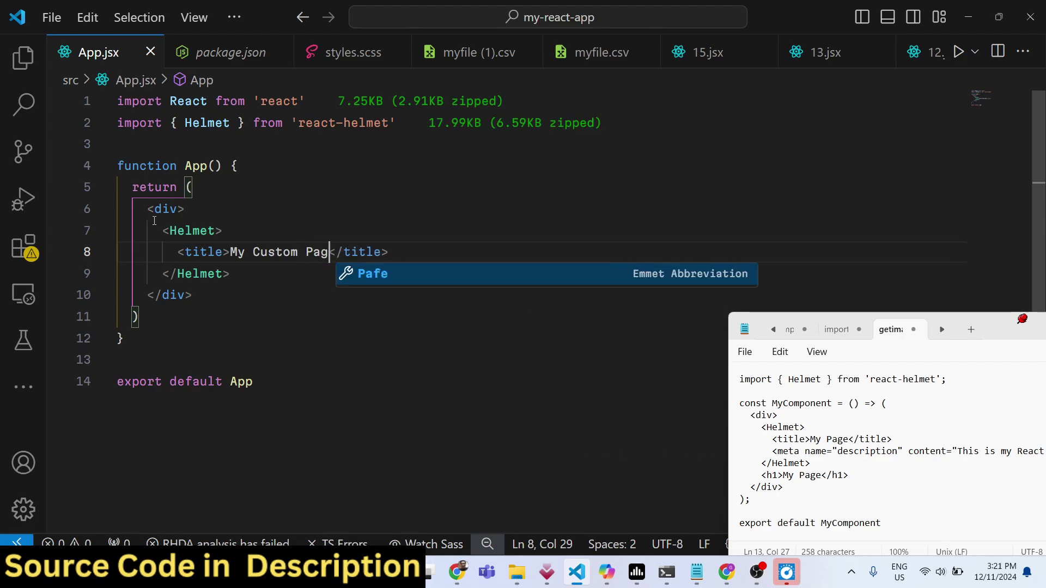
text(e)
key(Right)
key(Right)
key(Right)
key(Right)
key(Right)
key(Right)
key(Right)
key(Return)
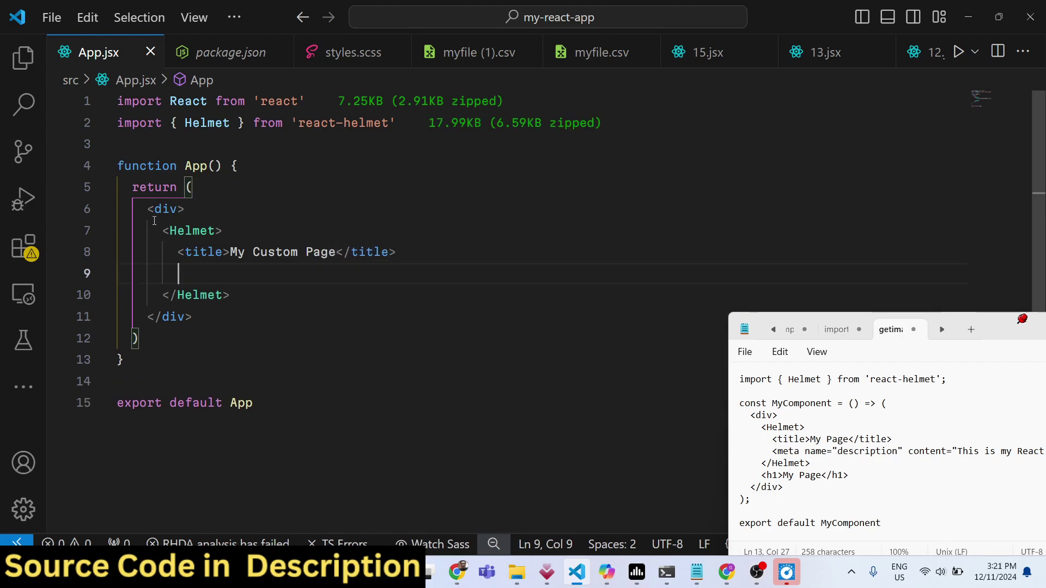
text(meta)
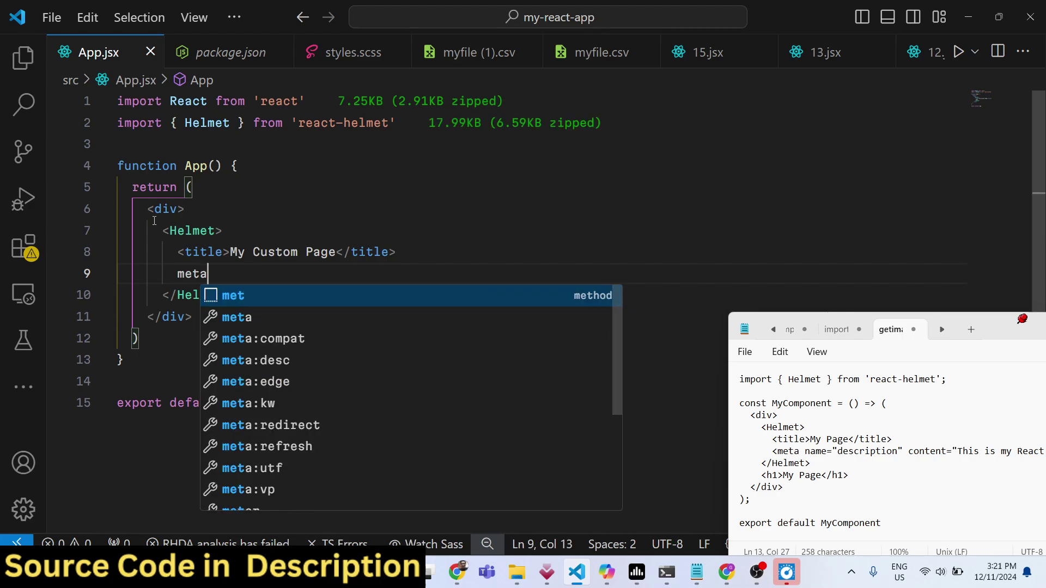
key(BackSpace)
key(BackSpace)
key(BackSpace)
key(BackSpace)
text(<me)
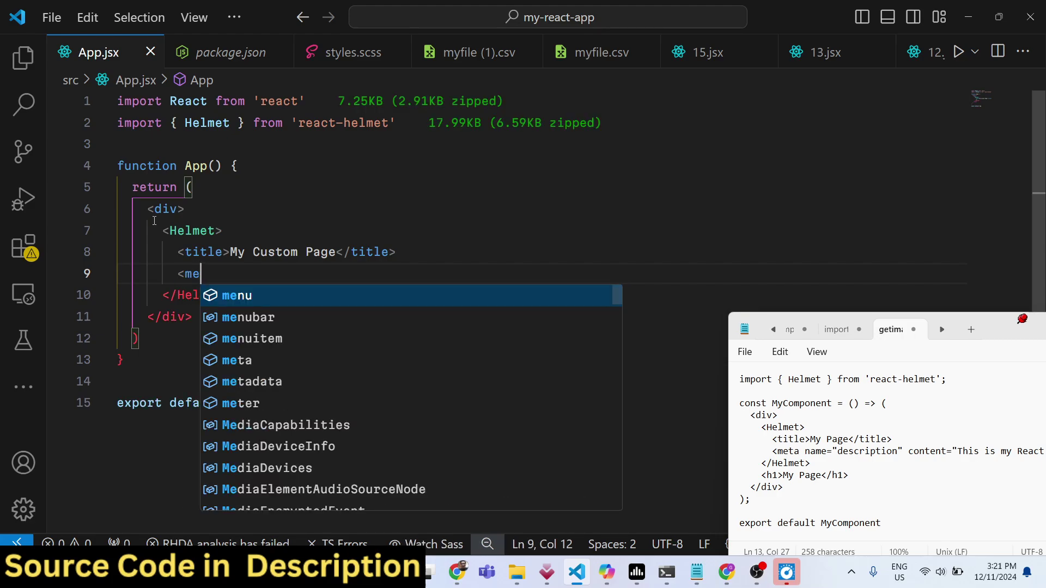
text(ta)
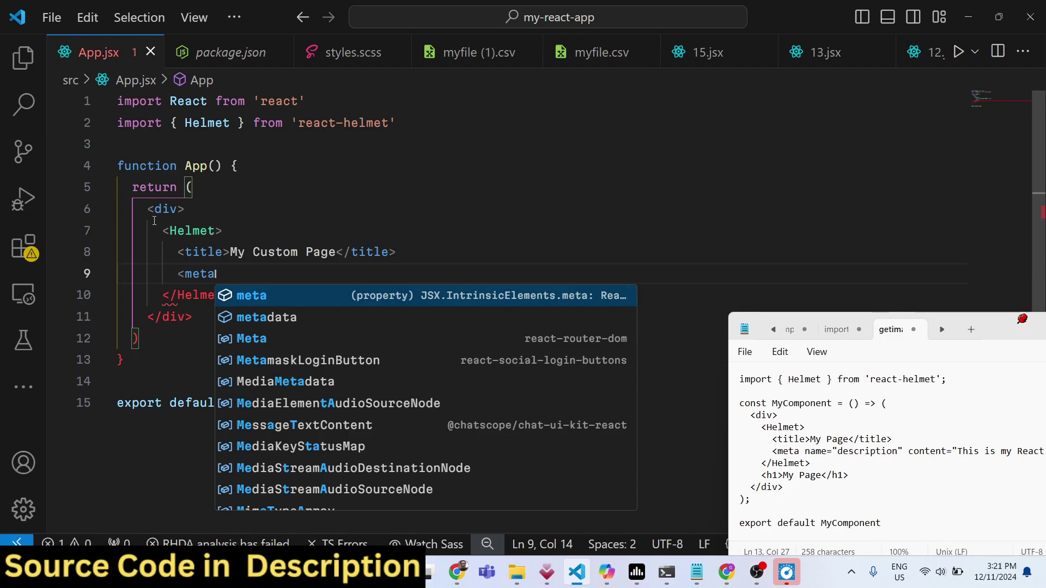
text(/>)
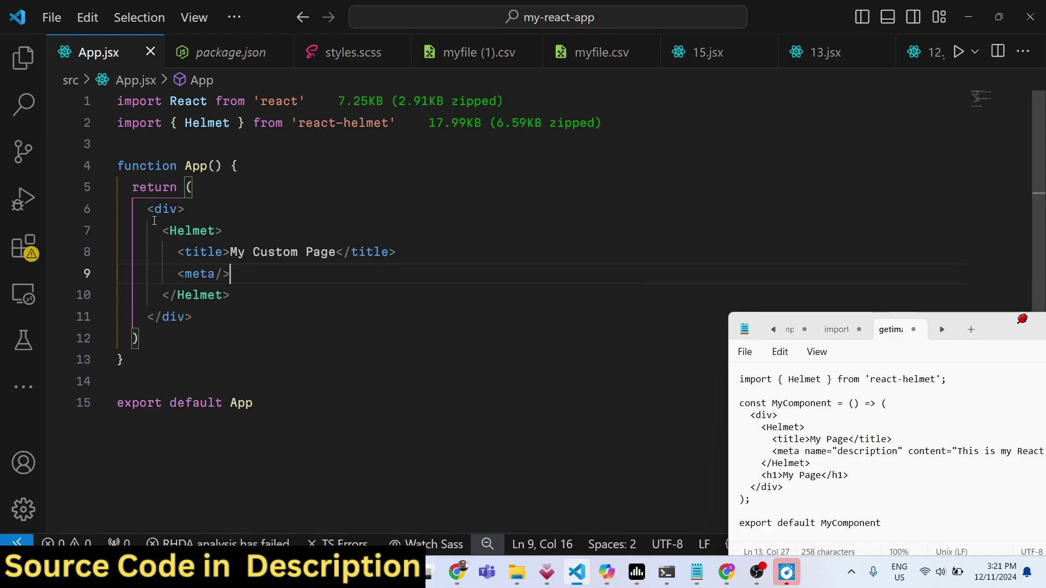
text( na)
text(me="descript)
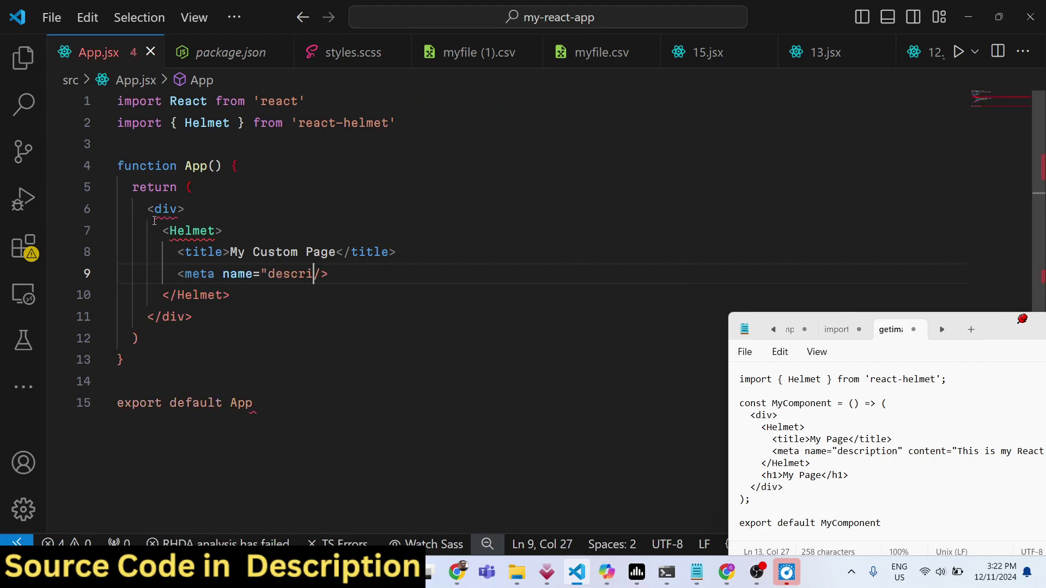
text(ion")
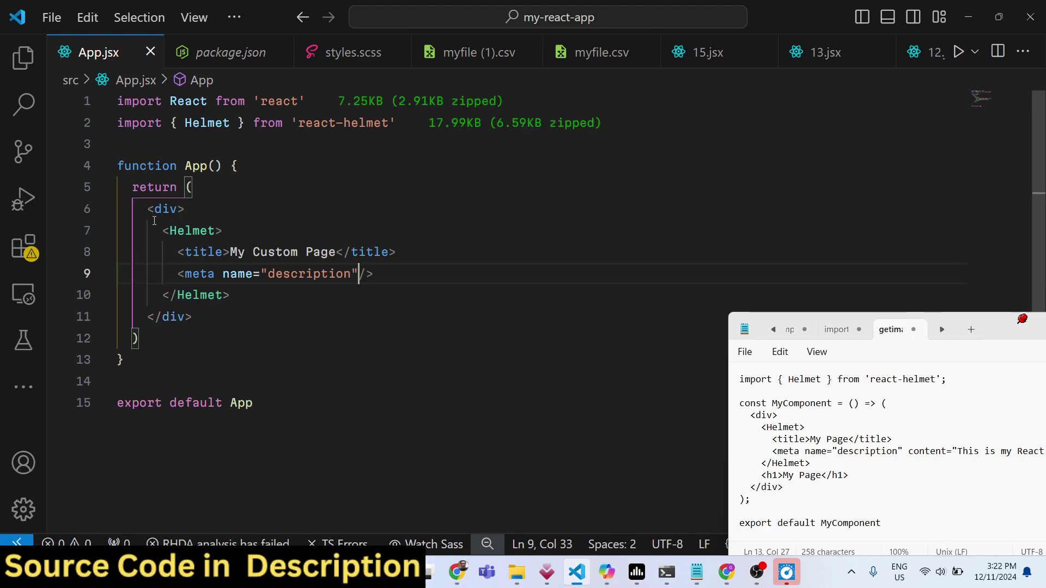
text(conte)
key(Return)
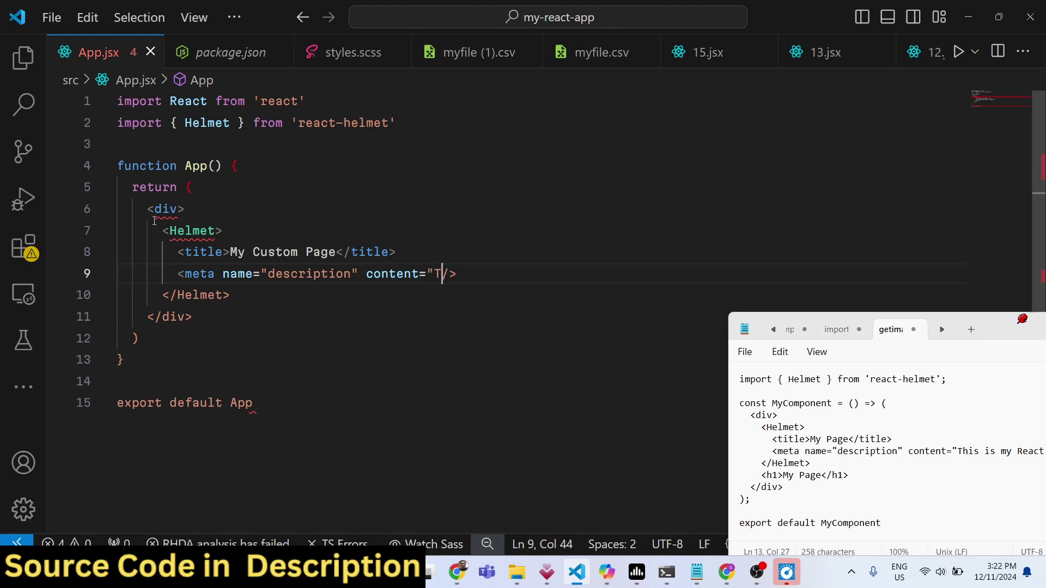
text(his )
text(is my react )
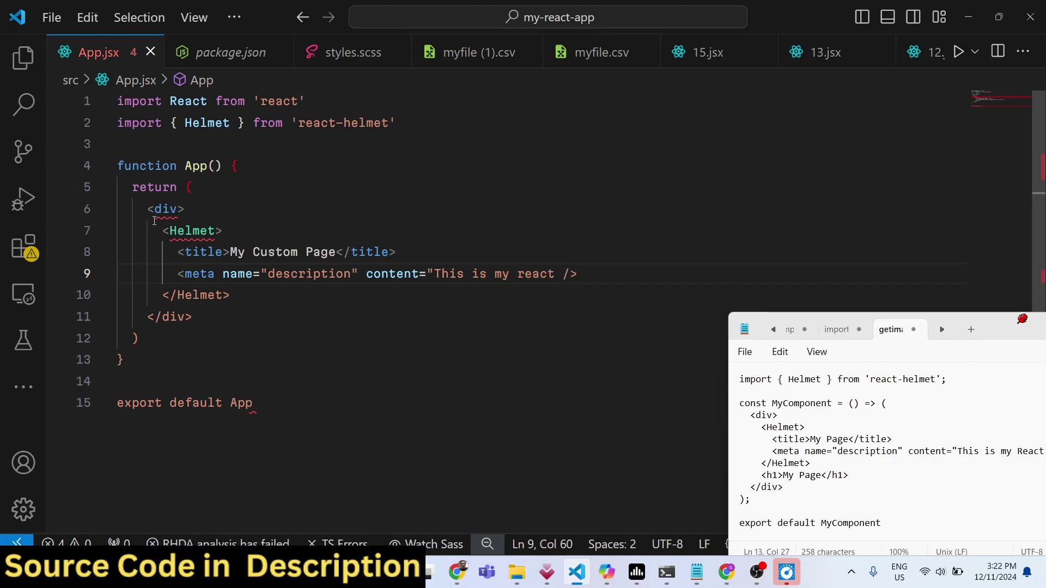
text(app)
text(")
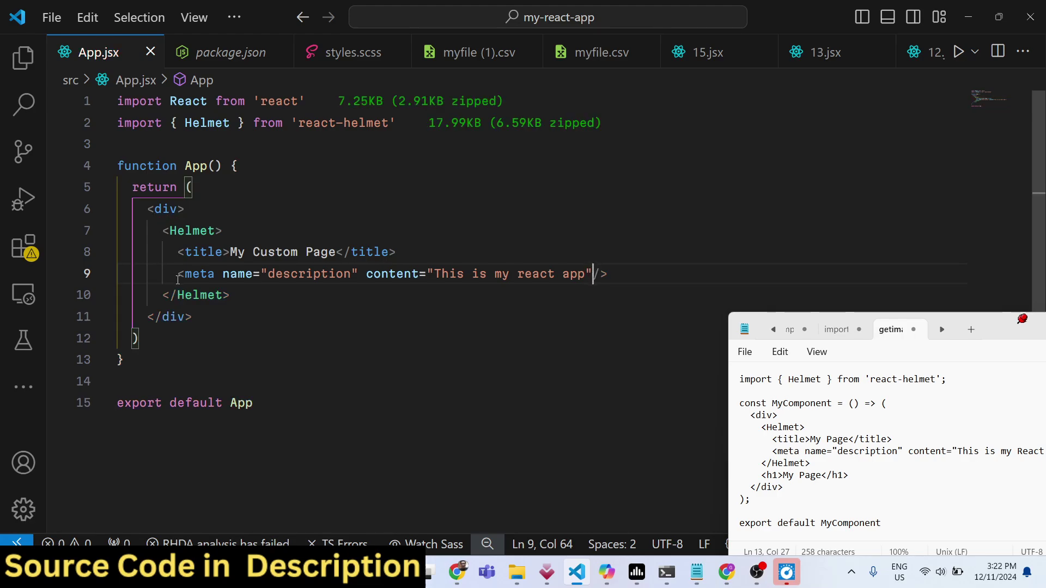
Reload the localhost:5173 app page and view its HTML source.
click(457, 572)
click(580, 14)
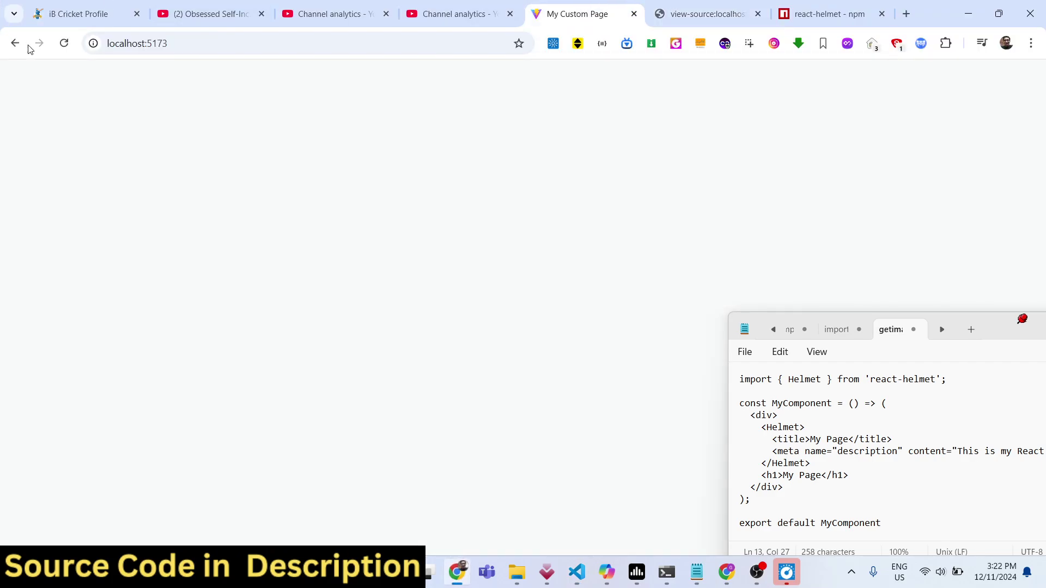
click(65, 43)
right_click(389, 418)
click(434, 373)
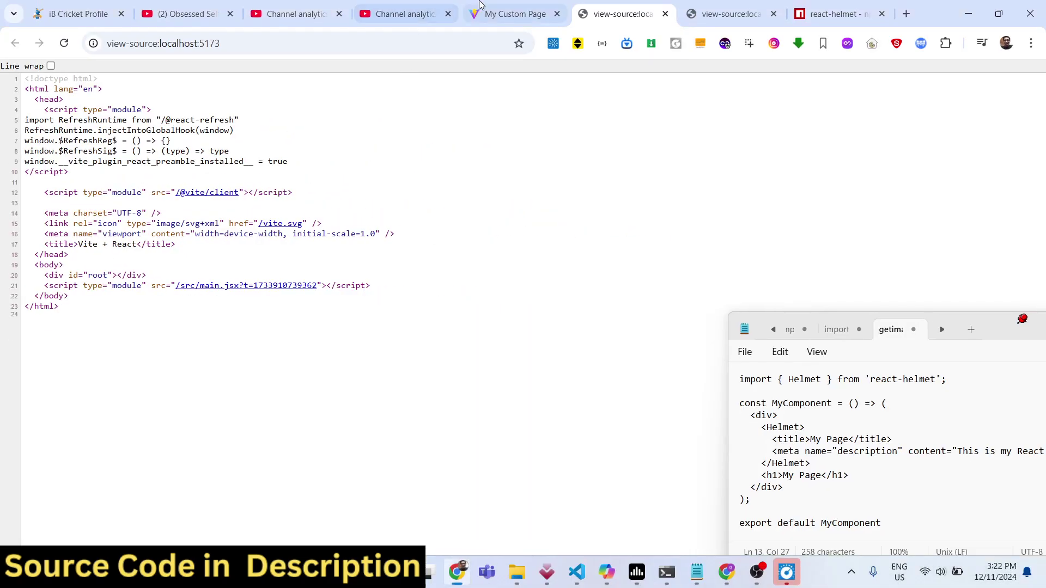
Open another page-source tab from the My Custom Page tab, check the title, then return to the app.
click(465, 13)
click(60, 51)
right_click(267, 427)
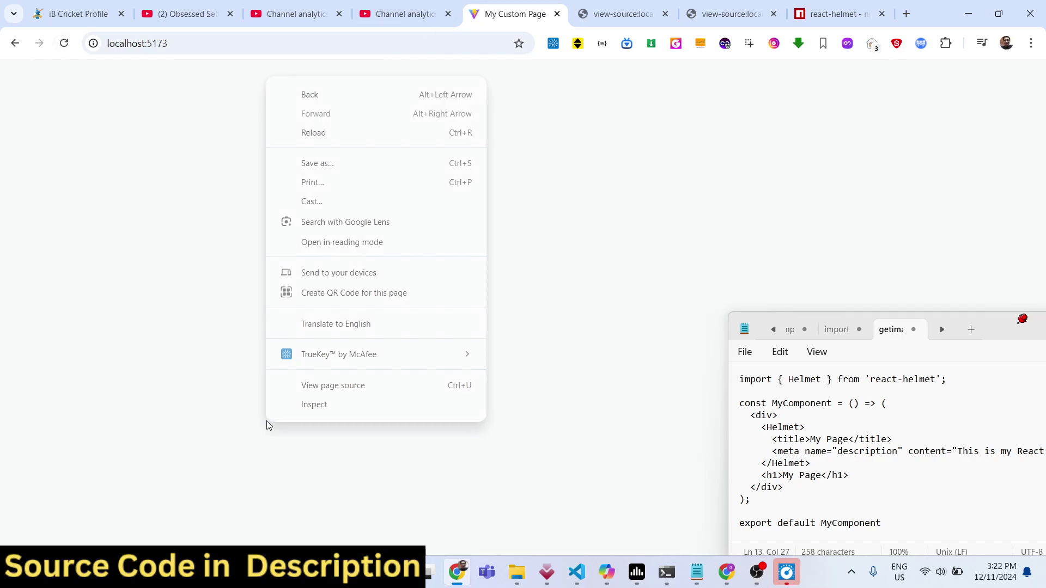
click(303, 388)
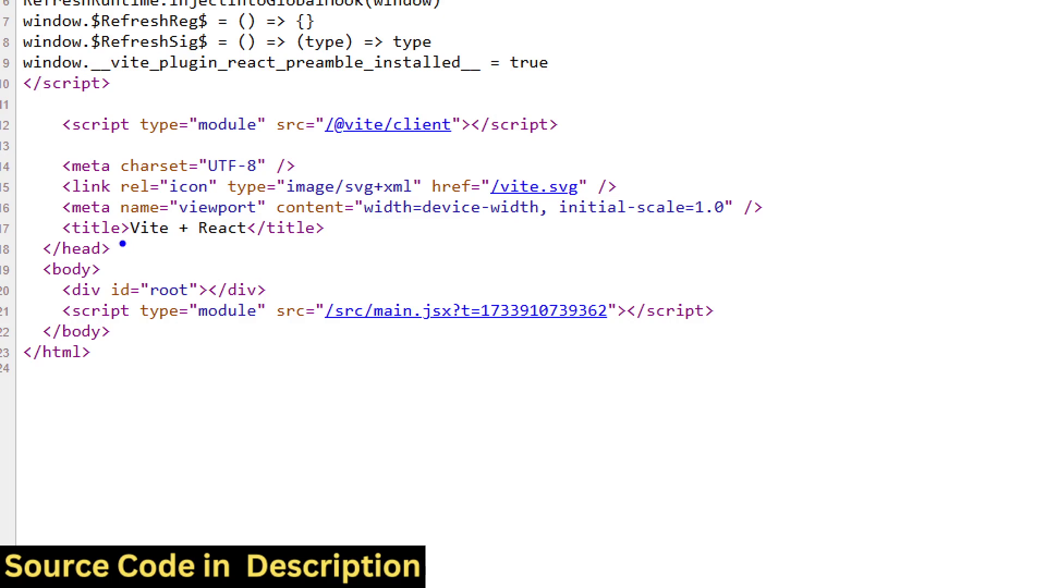
drag(124, 244, 317, 243)
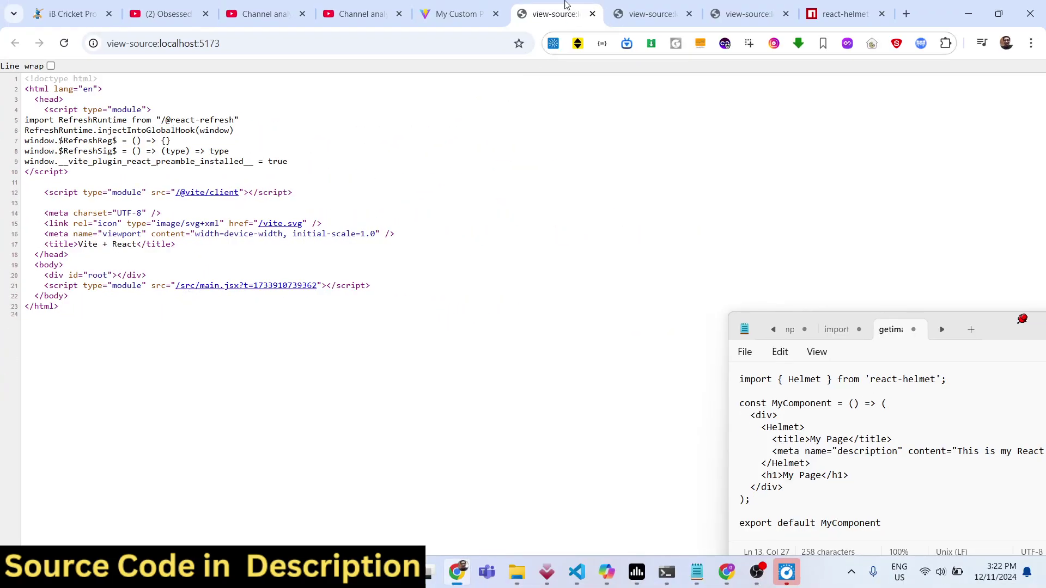
click(626, 10)
click(464, 10)
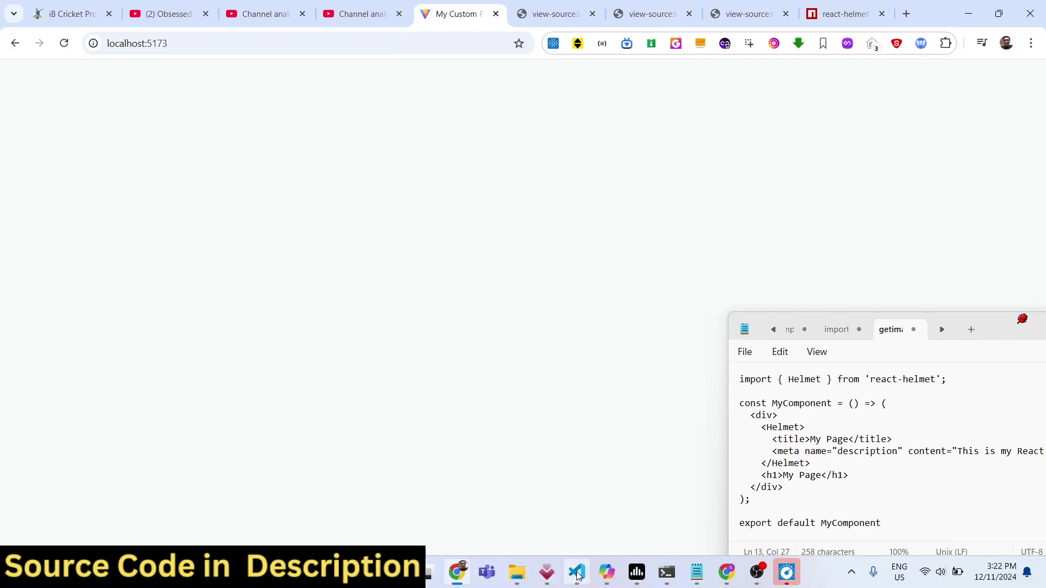
Change the Helmet title to 'My Custom qweqwe', save, and check the browser tab title.
click(576, 572)
double_click(320, 252)
text(Welcome)
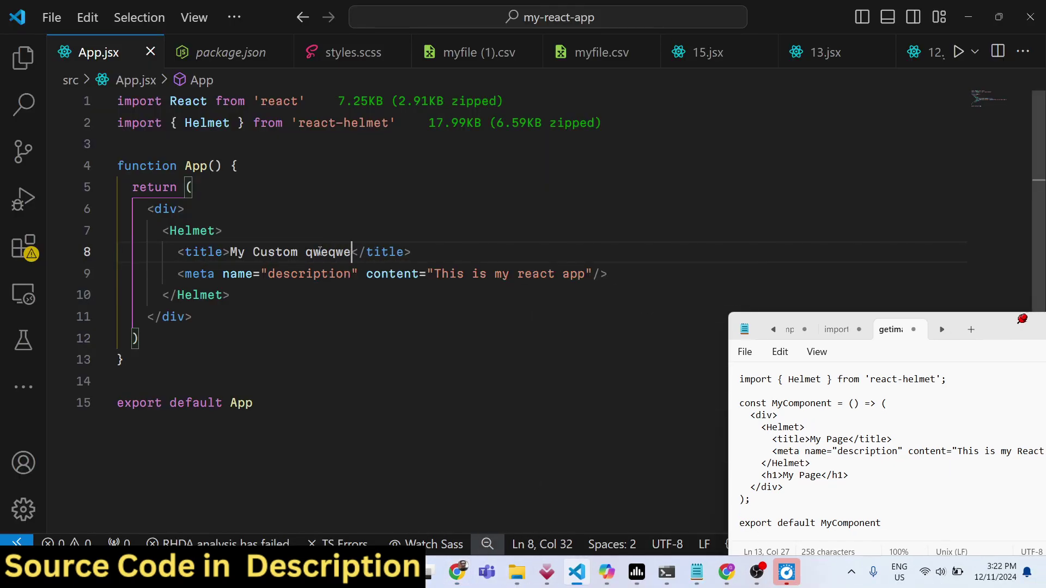
key(ctrl+s)
click(458, 573)
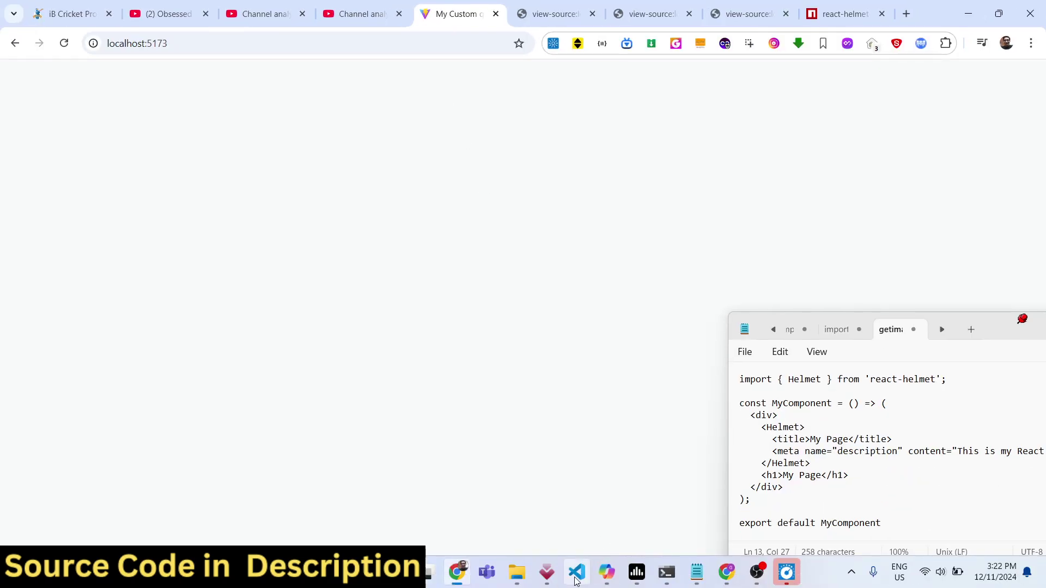
click(576, 576)
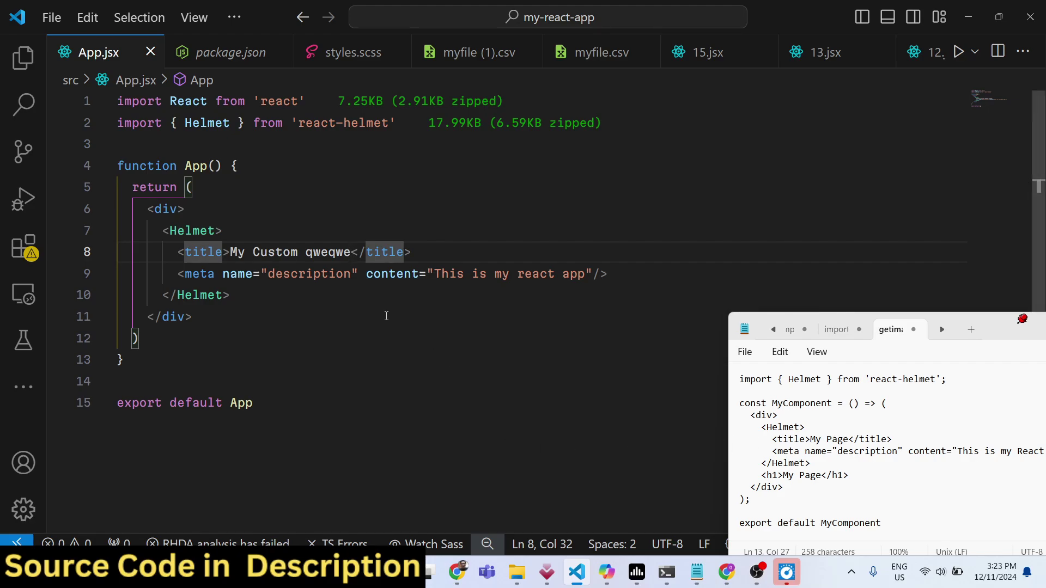
Insert an h1 element with 'My Page' on a new line after the Helmet block.
click(307, 297)
text(\)
key(Return)
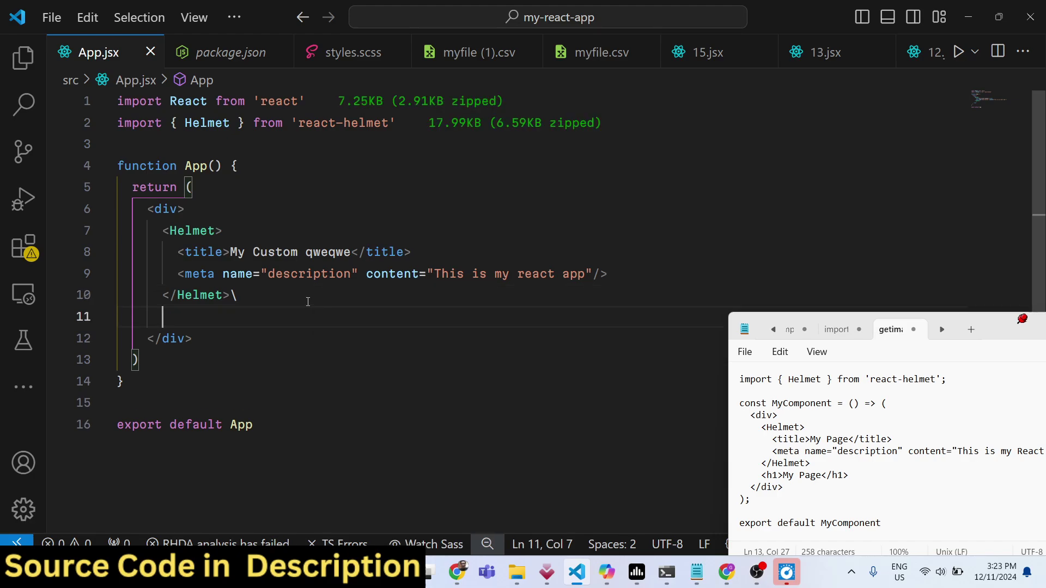
text(h)
key(BackSpace)
key(BackSpace)
key(BackSpace)
key(BackSpace)
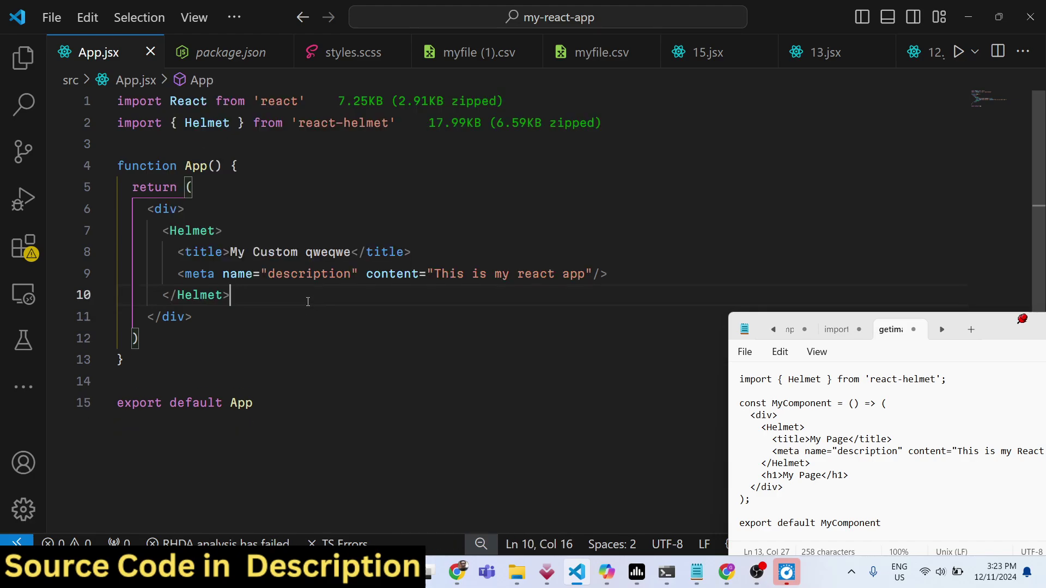
key(Return)
text(1)
key(Tab)
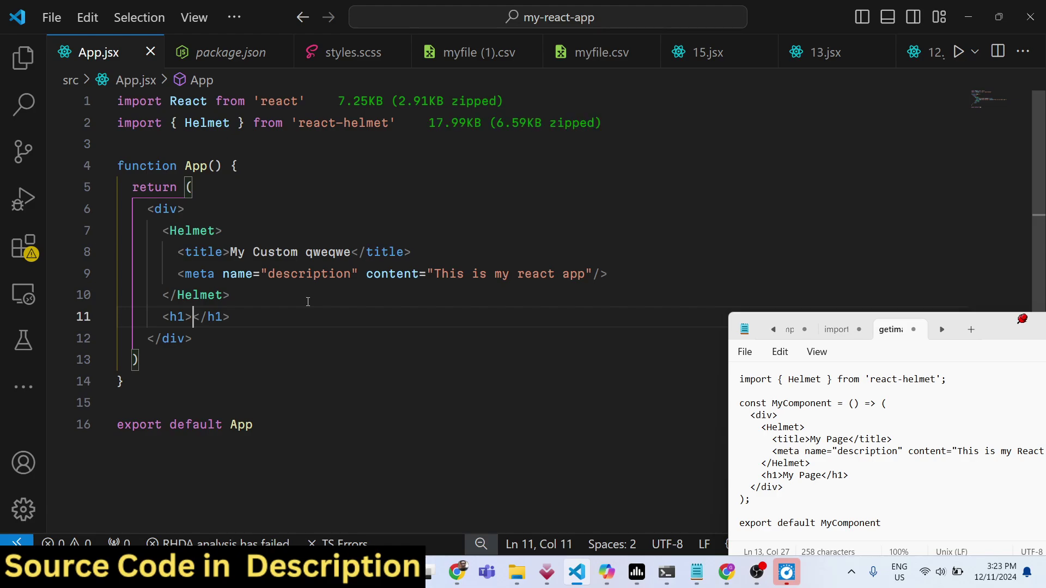
text(My Pa)
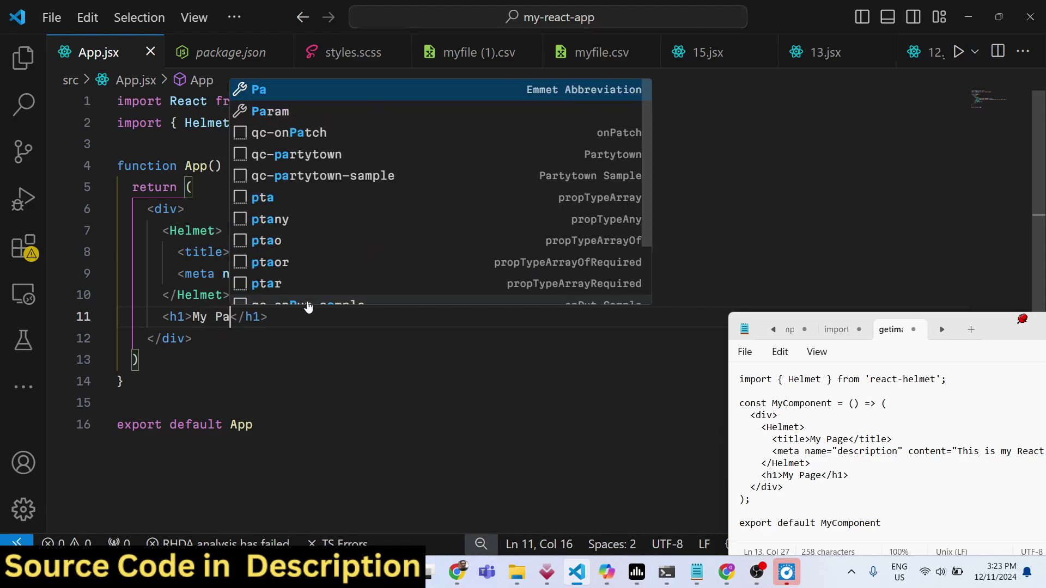
text(ge)
Inspect the app page in DevTools to see the 'My Page' h1, then close DevTools.
click(457, 572)
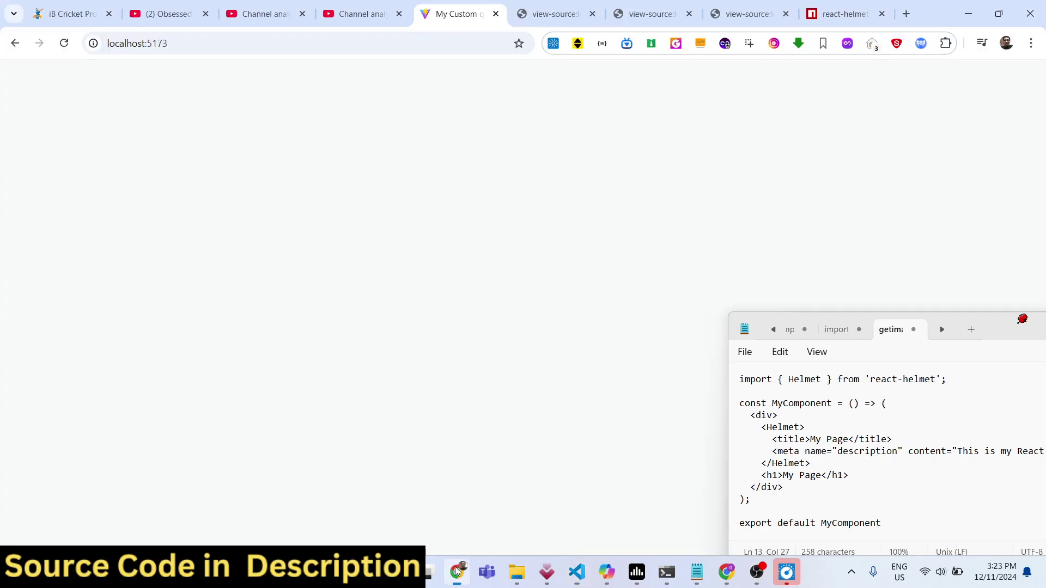
right_click(194, 536)
right_click(63, 92)
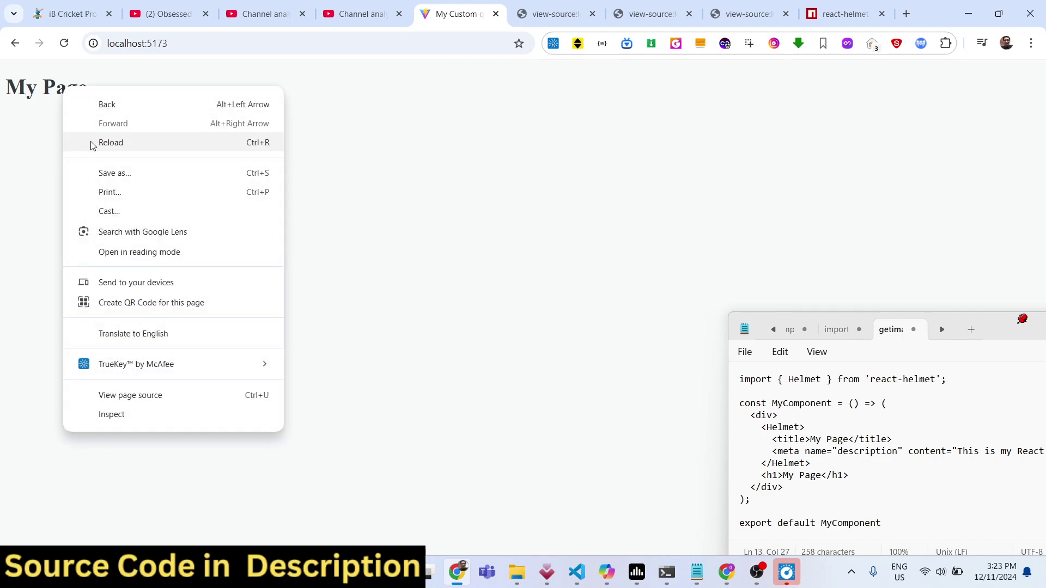
click(135, 417)
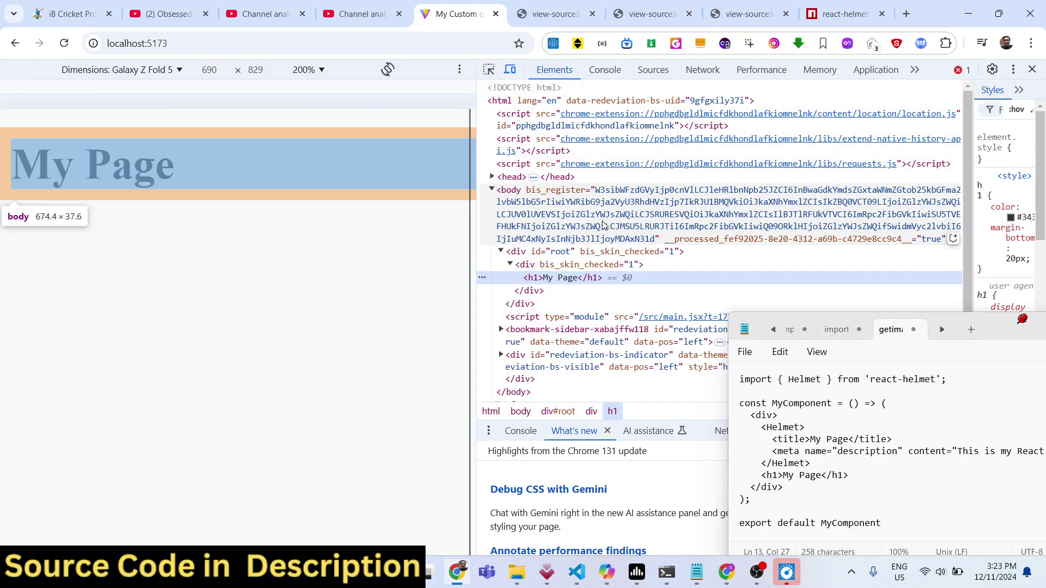
click(1033, 69)
Open the page source in a new tab and return to the app tab.
right_click(327, 456)
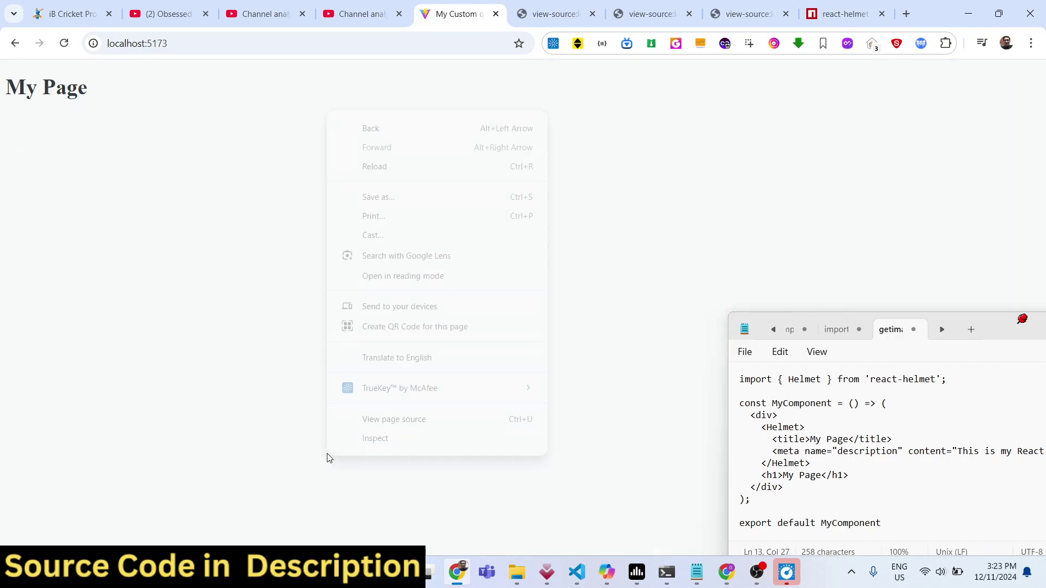
click(384, 424)
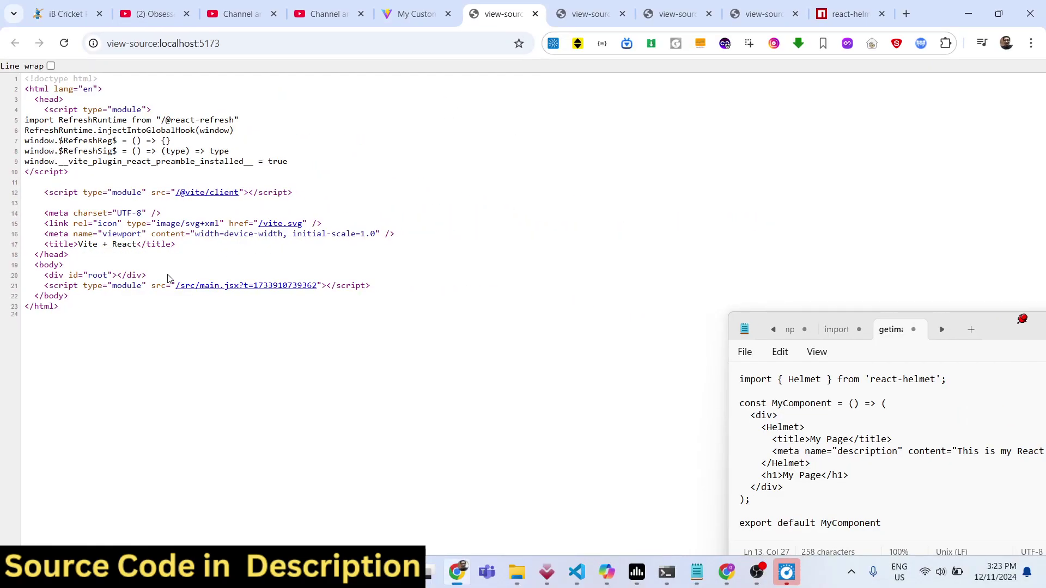
click(413, 14)
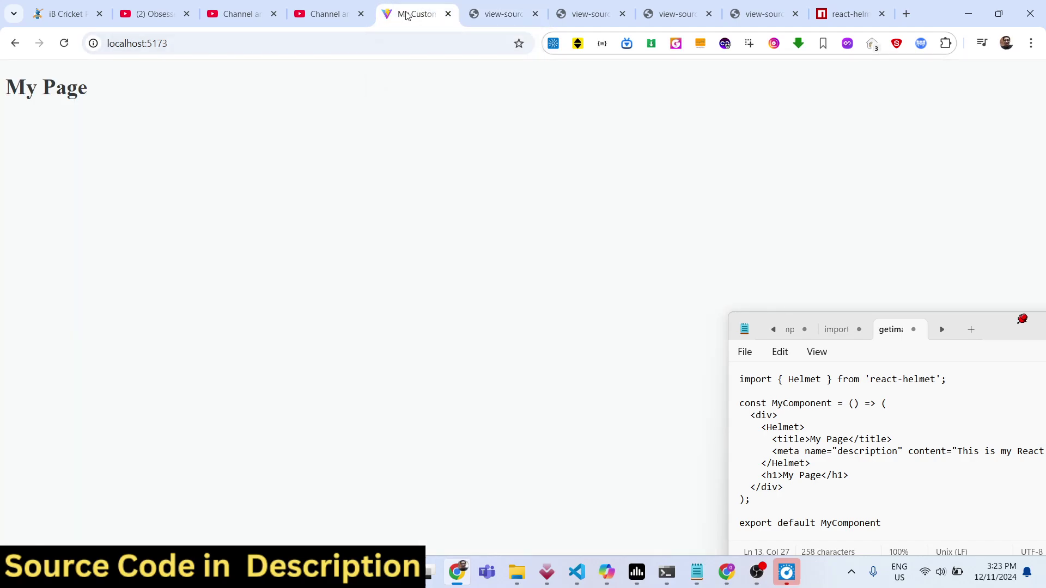
click(577, 572)
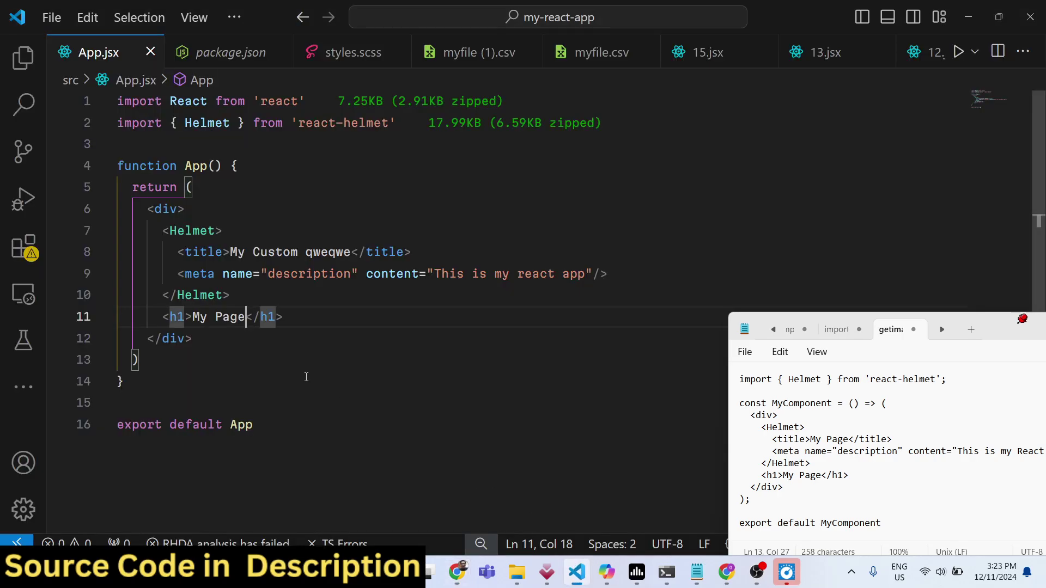
key(Down)
key(Down)
key(Down)
key(ctrl+a)
click(321, 236)
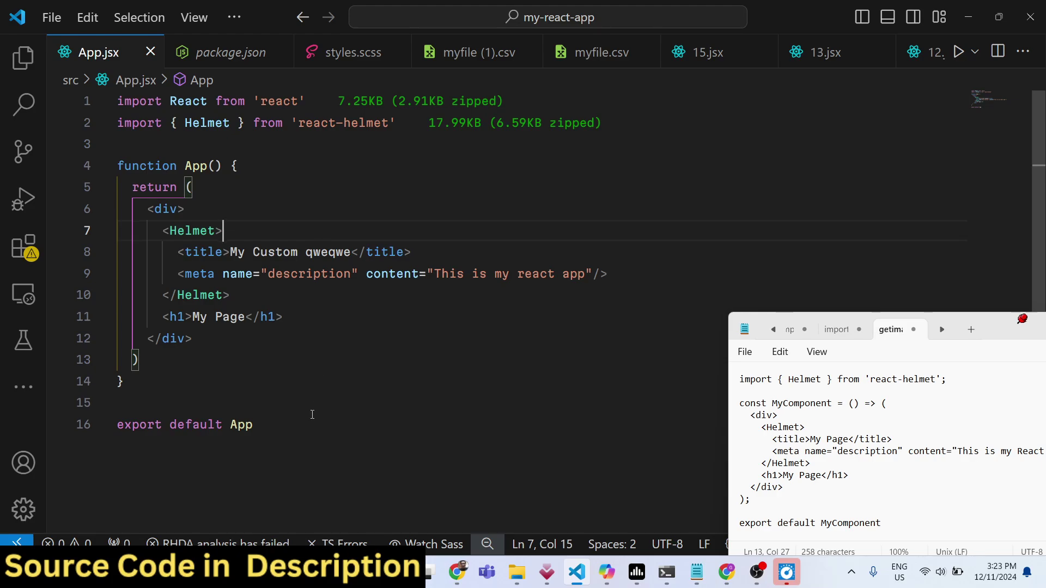
drag(311, 414, 2, 2)
click(283, 143)
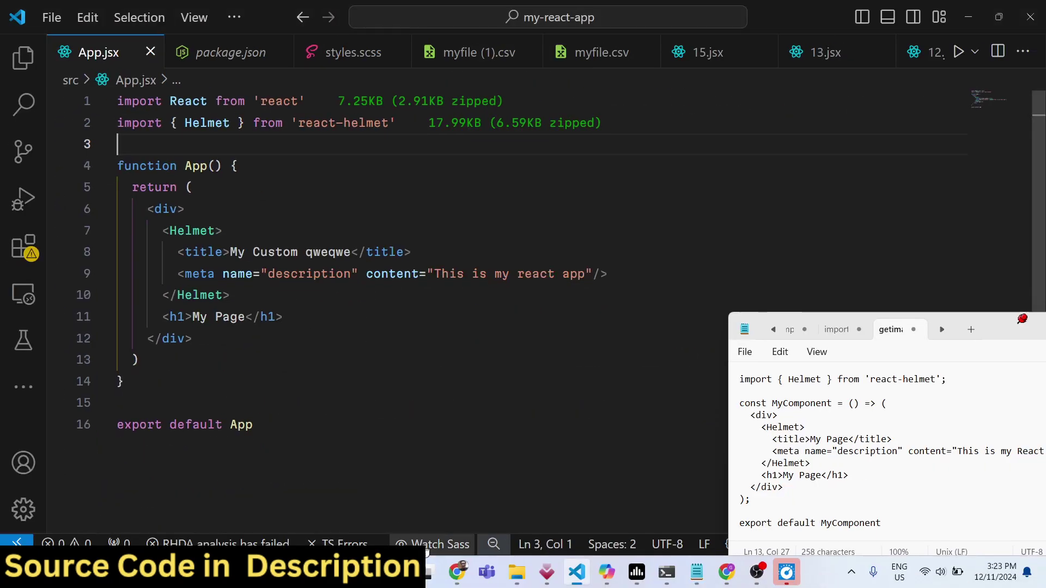
click(457, 572)
Load freemediatools.com in the app's tab via address-bar autocomplete and browse its tools.
click(253, 42)
text(f)
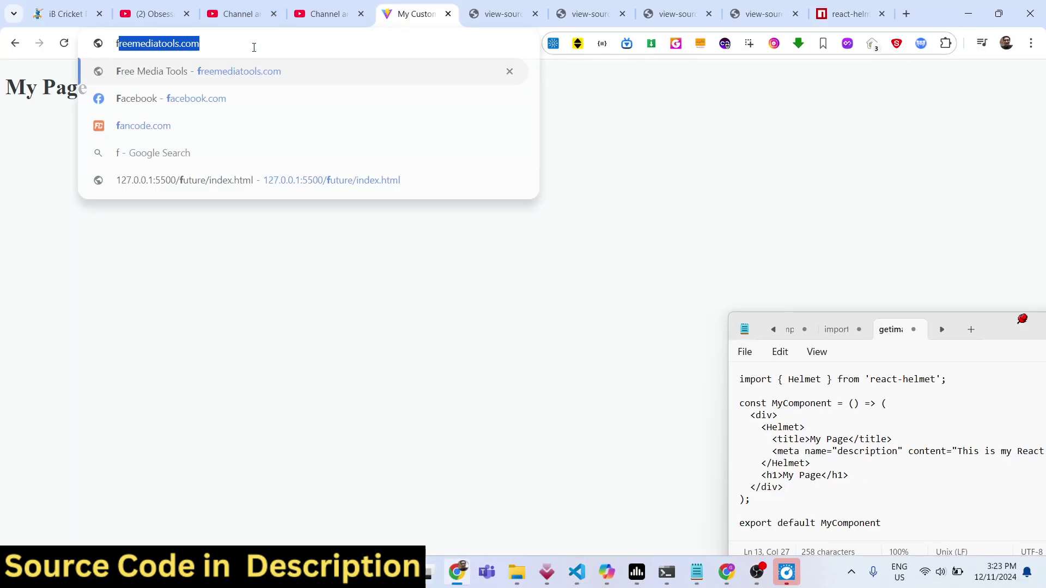
text(re)
key(Return)
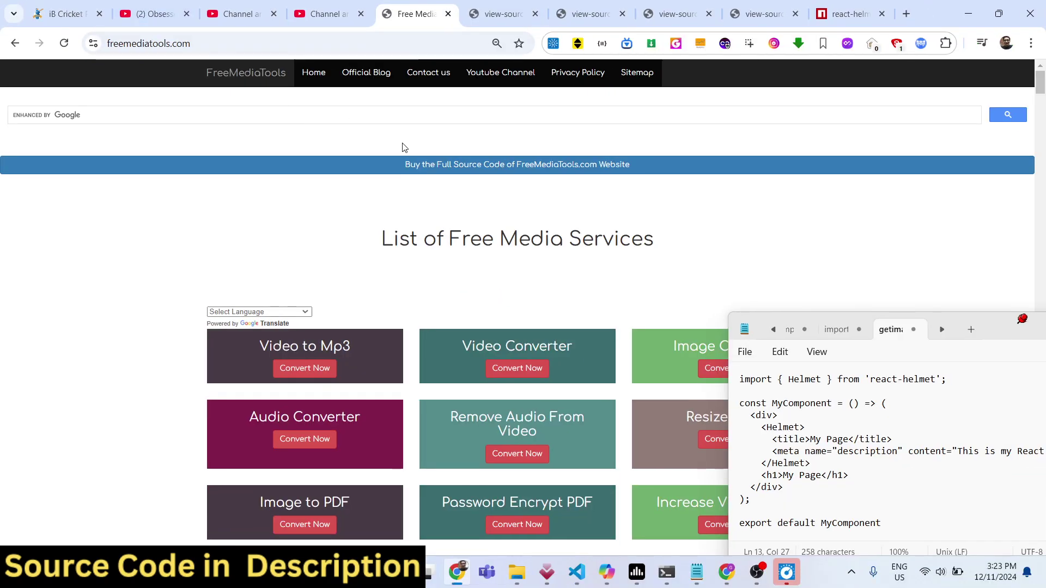
scroll(407, 144, down, 8)
scroll(409, 145, down, 6)
scroll(413, 140, down, 3)
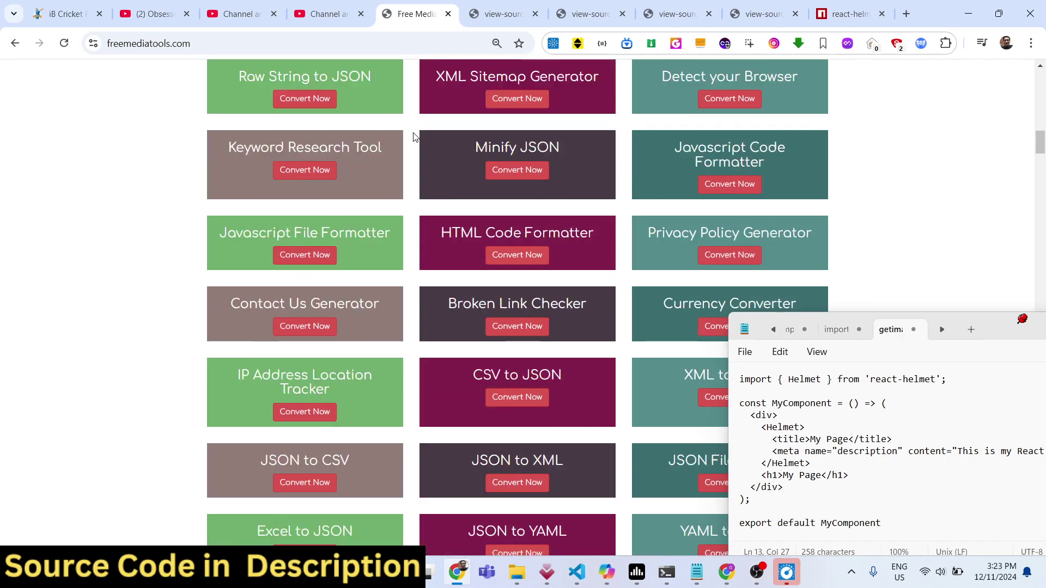
scroll(413, 140, down, 4)
scroll(417, 131, down, 5)
scroll(419, 123, down, 5)
scroll(419, 122, down, 5)
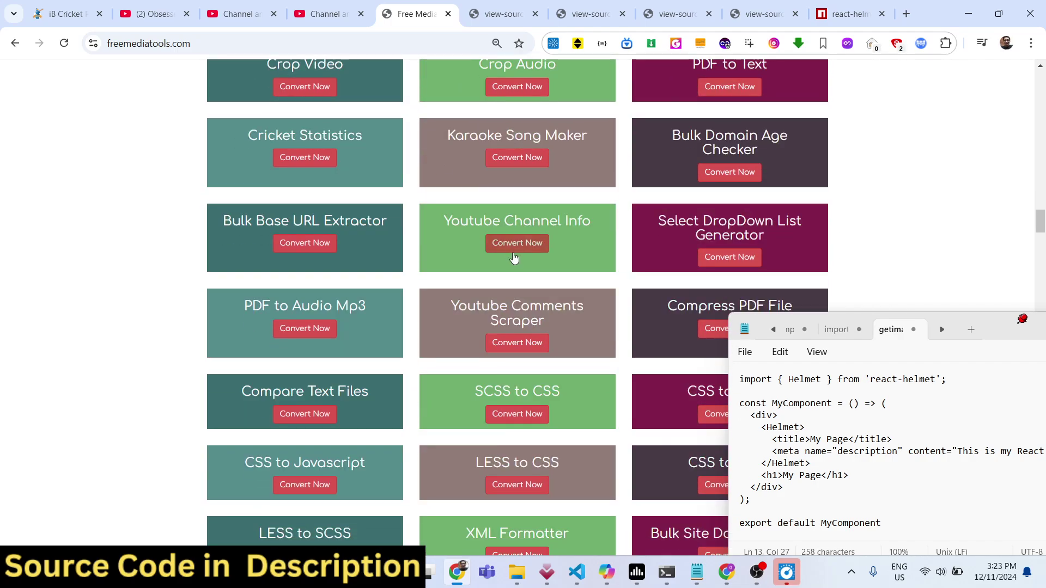
scroll(491, 204, down, 5)
scroll(542, 277, down, 3)
click(757, 572)
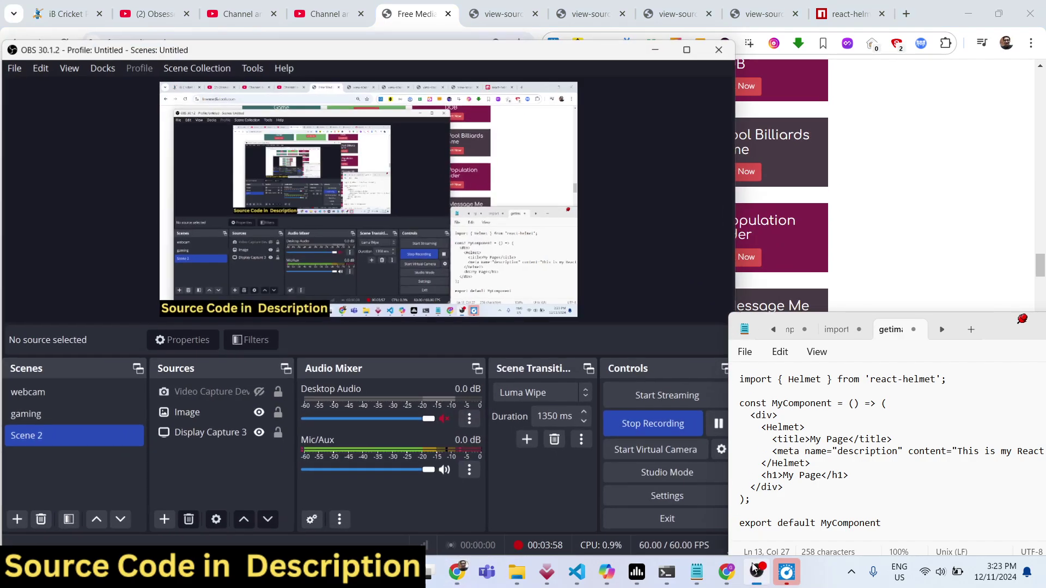